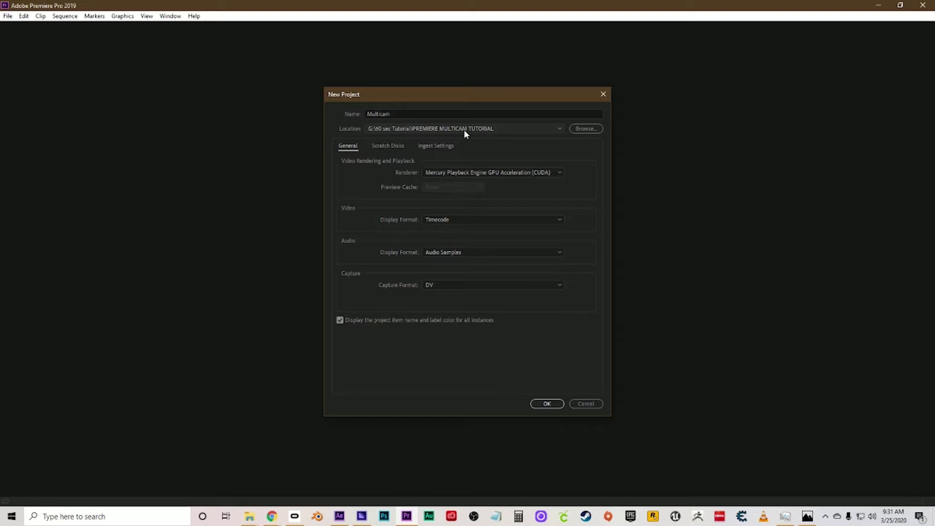
Create the project named Multicam, then add a bin called 'footage' and open it
{"action": "left_click_drag", "start_coordinate": [392, 114], "coordinate": [363, 115]}
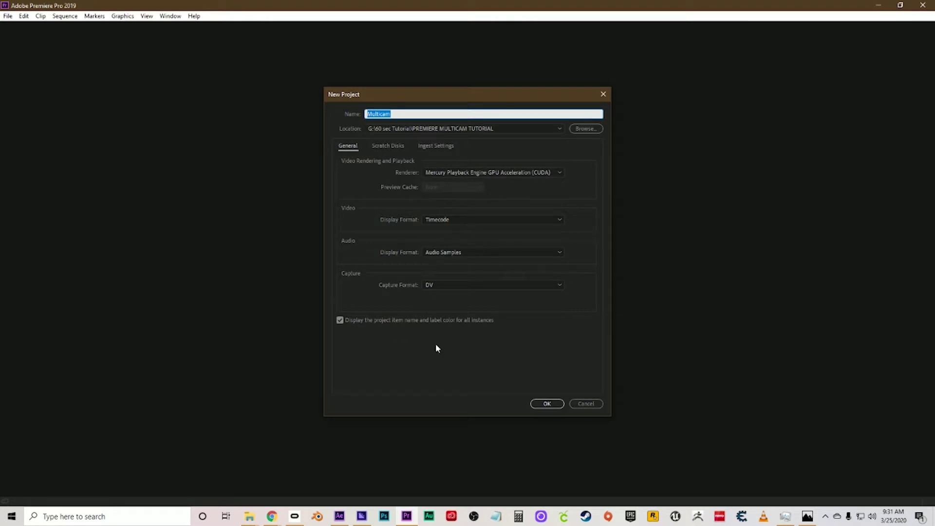
{"action": "left_click", "coordinate": [547, 404]}
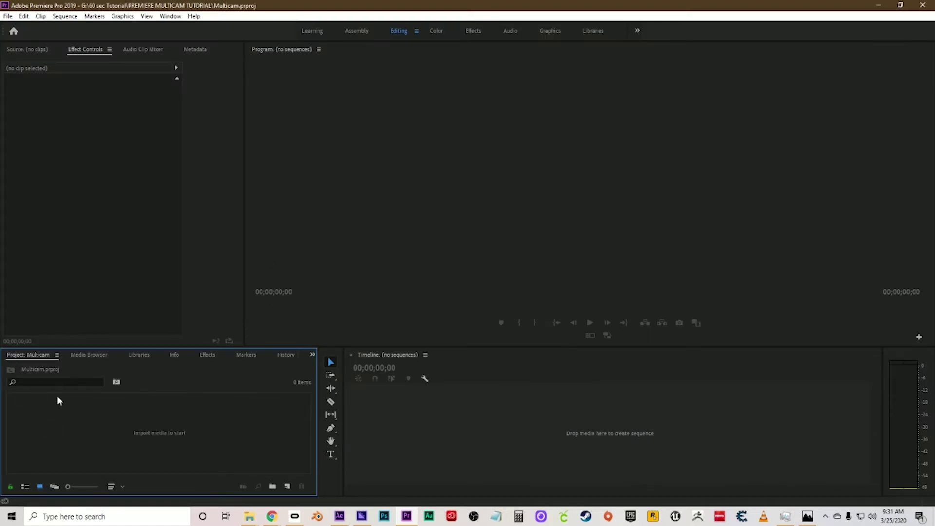
{"action": "right_click", "coordinate": [36, 407]}
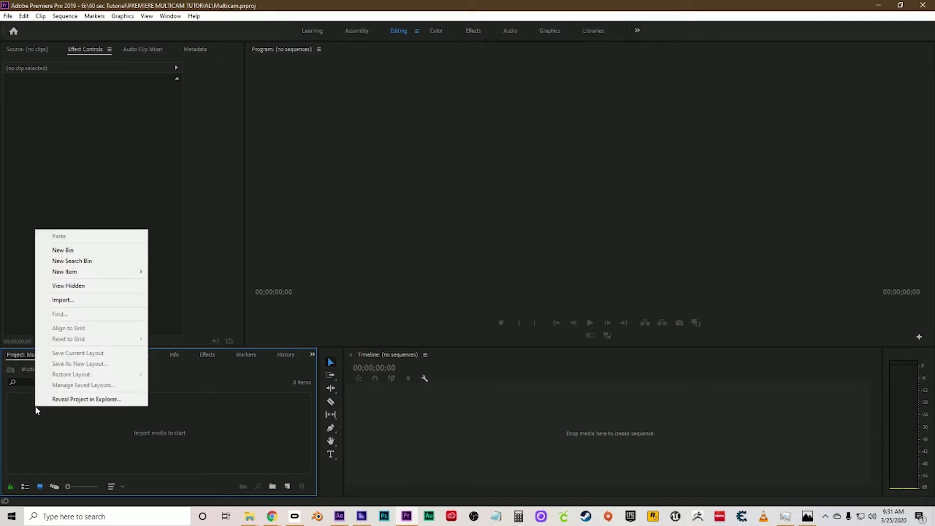
{"action": "left_click", "coordinate": [61, 250]}
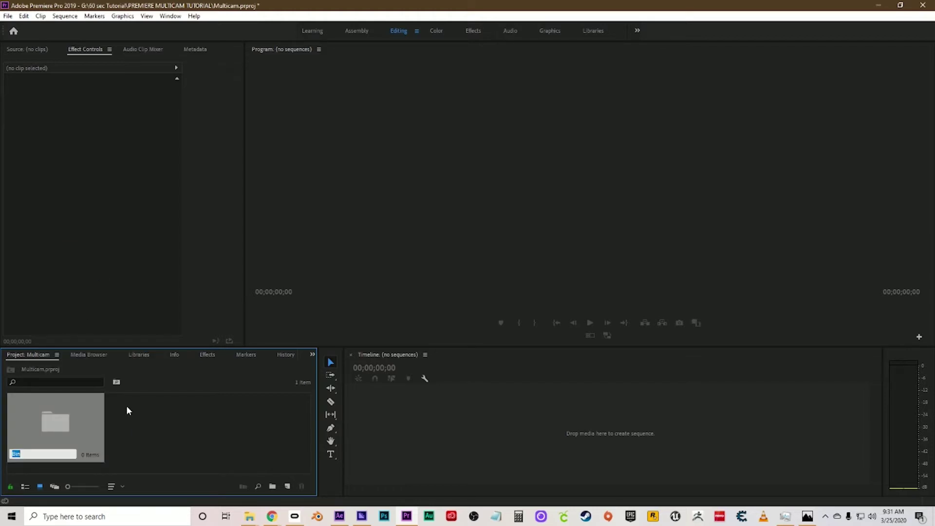
{"action": "type", "text": "footage"}
{"action": "key", "text": "Return"}
{"action": "left_click", "coordinate": [218, 450]}
{"action": "left_click", "coordinate": [62, 434]}
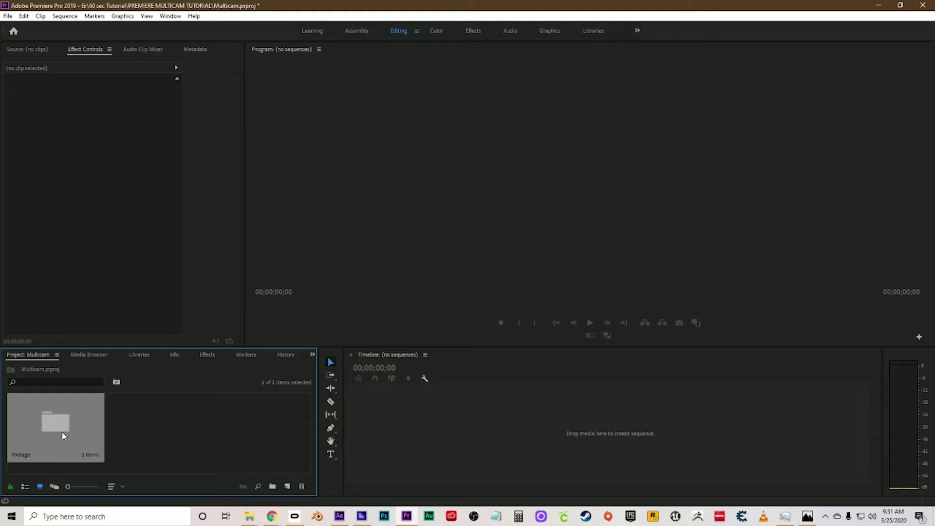
{"action": "double_click", "coordinate": [61, 432]}
Import the MULTICAM E3D EXAMPLE 3 SUBJECTS and 2 SUBJECTS mp4 files into the bin
{"action": "right_click", "coordinate": [41, 407]}
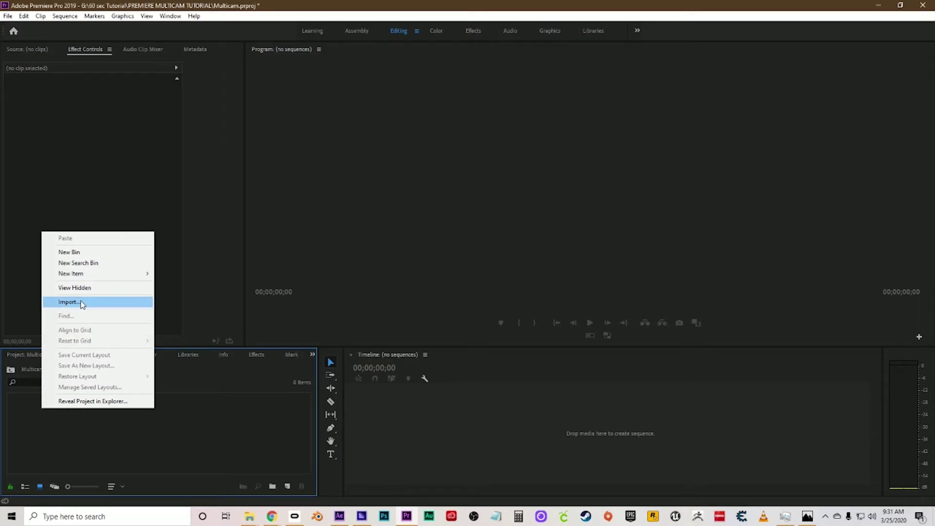
{"action": "left_click", "coordinate": [82, 303]}
{"action": "left_click", "coordinate": [228, 185]}
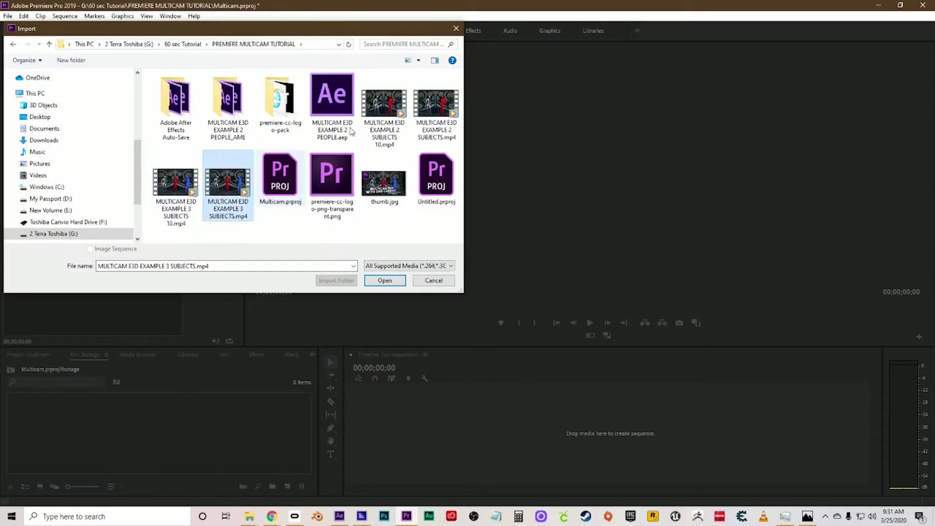
{"action": "left_click", "coordinate": [435, 109], "text": "ctrl"}
{"action": "left_click", "coordinate": [384, 282]}
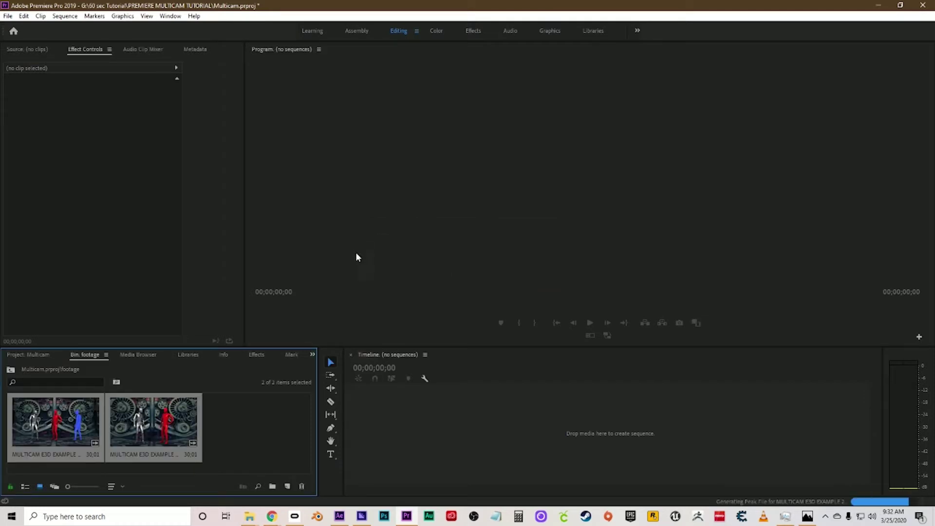
Select the first imported clip in the footage bin and bring up its context menu
{"action": "left_click", "coordinate": [257, 442]}
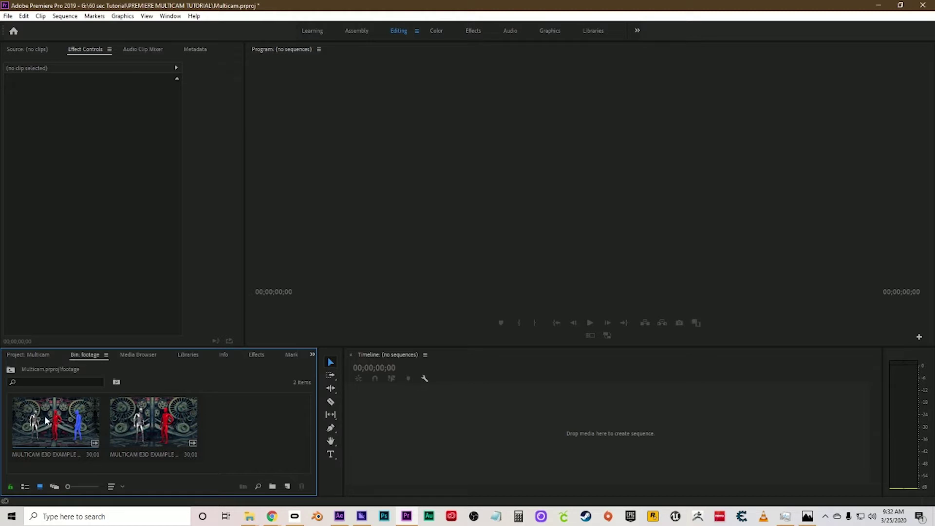
{"action": "left_click", "coordinate": [45, 422]}
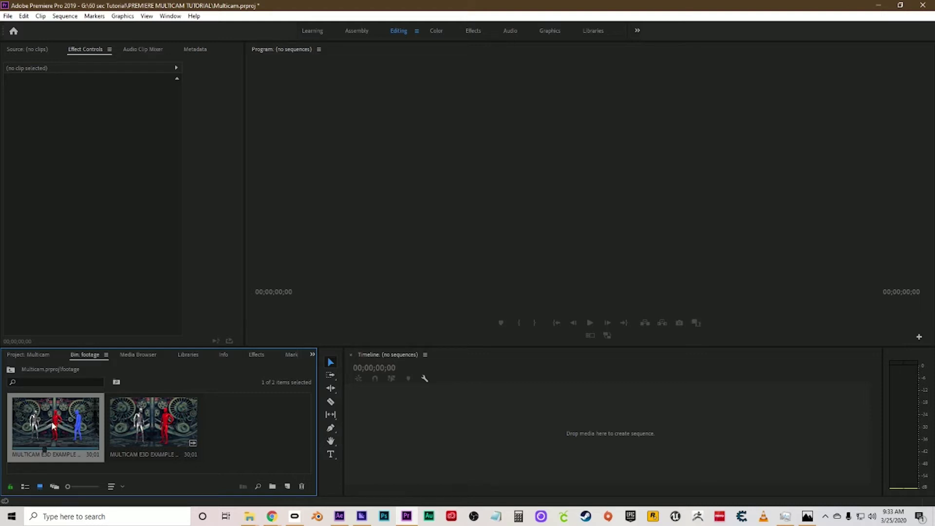
{"action": "right_click", "coordinate": [56, 427]}
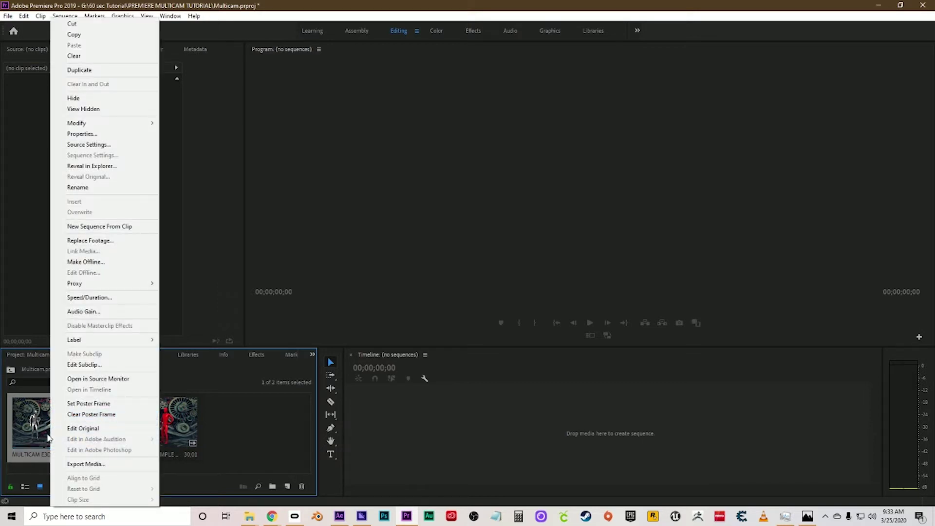
Create a new sequence from the 3 SUBJECTS clip and name it '1'
{"action": "left_click", "coordinate": [99, 227]}
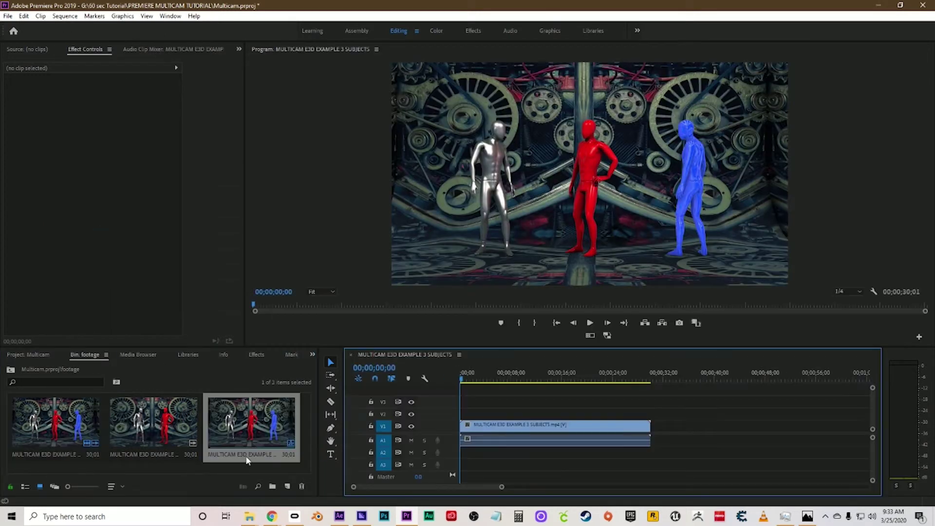
{"action": "left_click", "coordinate": [246, 455]}
{"action": "type", "text": "1"}
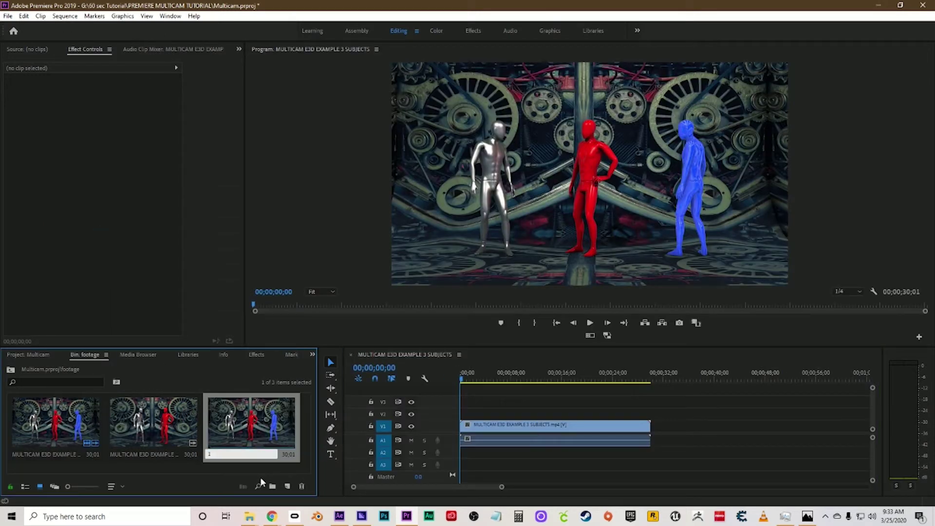
{"action": "left_click", "coordinate": [261, 466]}
Create a second sequence from the same clip and name it '2'
{"action": "left_click", "coordinate": [60, 405]}
{"action": "right_click", "coordinate": [36, 423]}
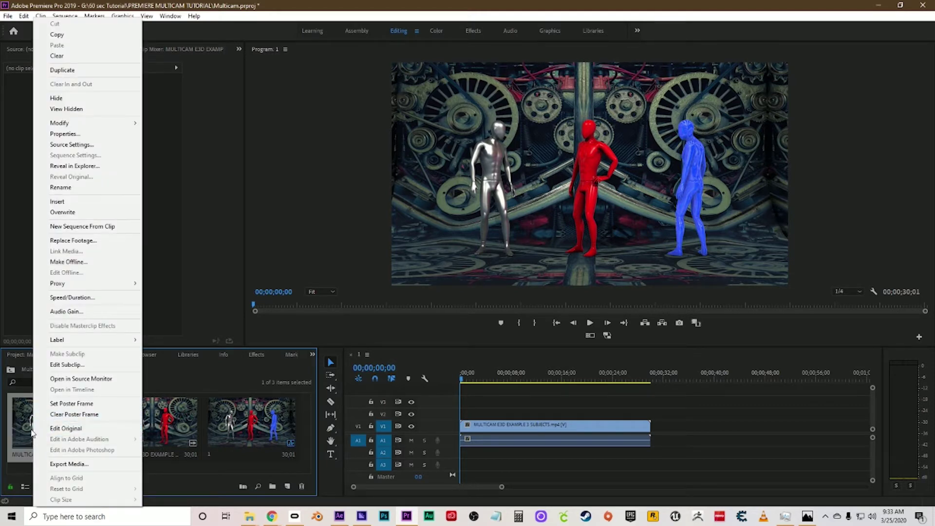
{"action": "left_click", "coordinate": [89, 227]}
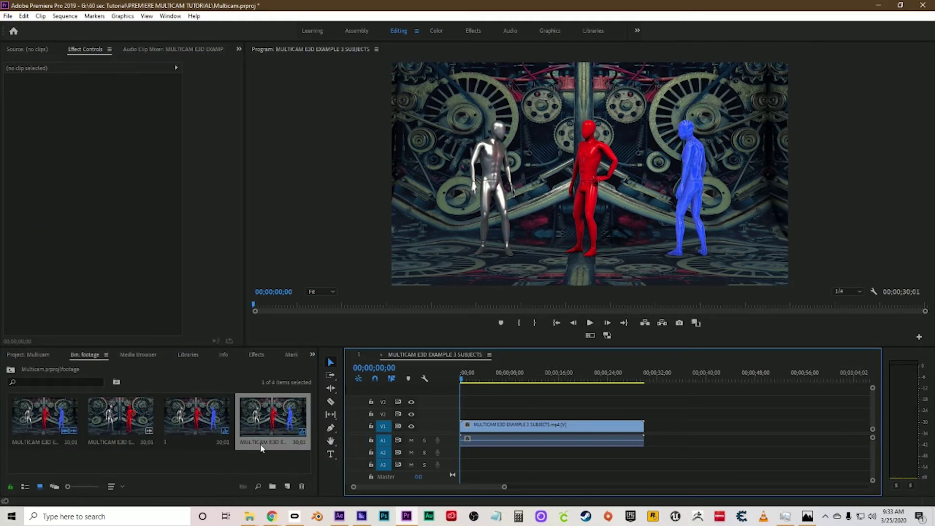
{"action": "left_click", "coordinate": [260, 443]}
{"action": "type", "text": "2"}
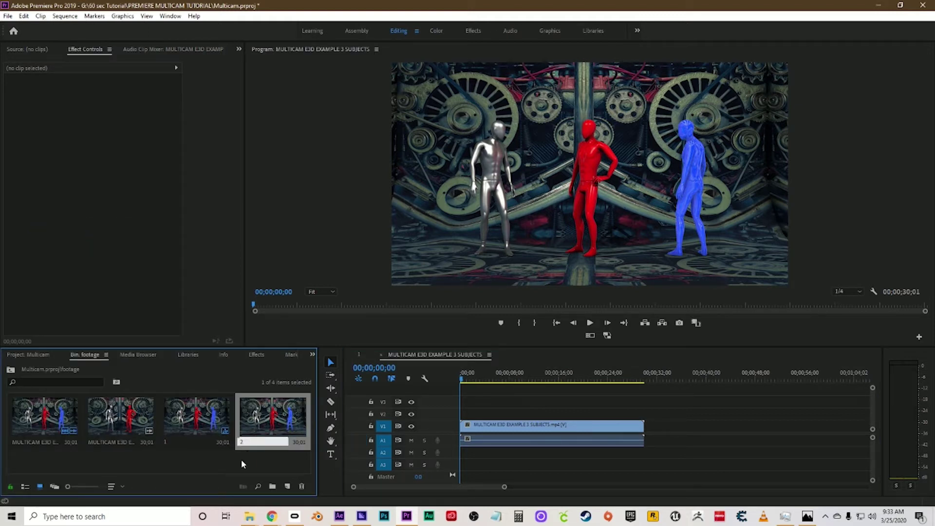
{"action": "key", "text": "Return"}
Create a third sequence from the clip and name it '3'
{"action": "left_click", "coordinate": [45, 422]}
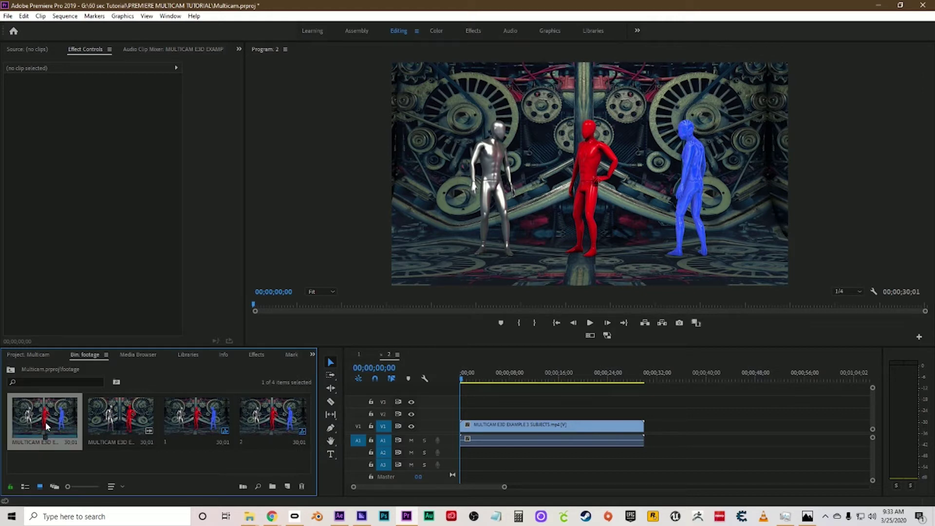
{"action": "right_click", "coordinate": [46, 422]}
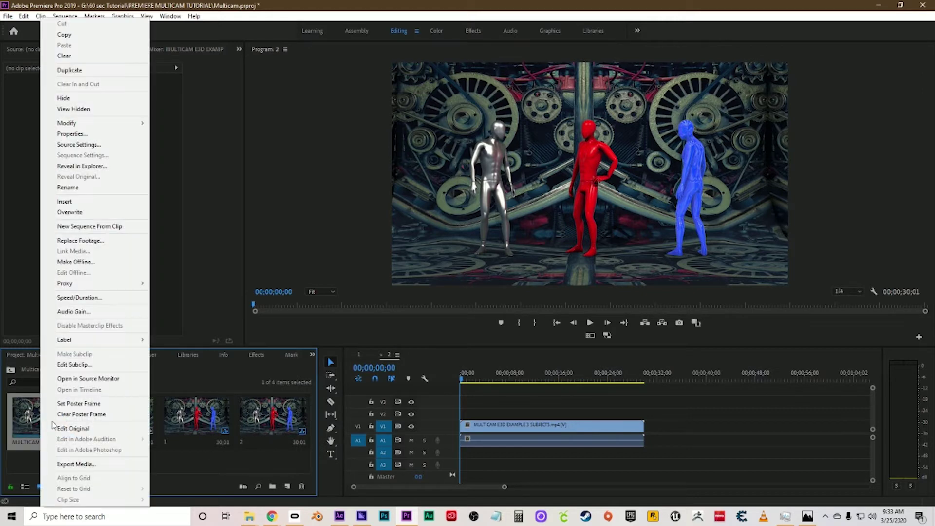
{"action": "left_click", "coordinate": [79, 226]}
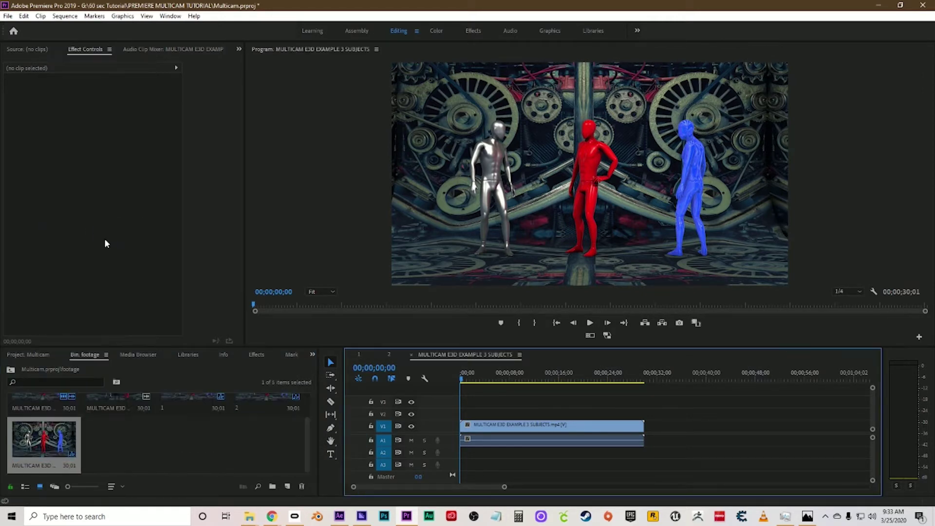
{"action": "left_click", "coordinate": [43, 464]}
{"action": "type", "text": "3"}
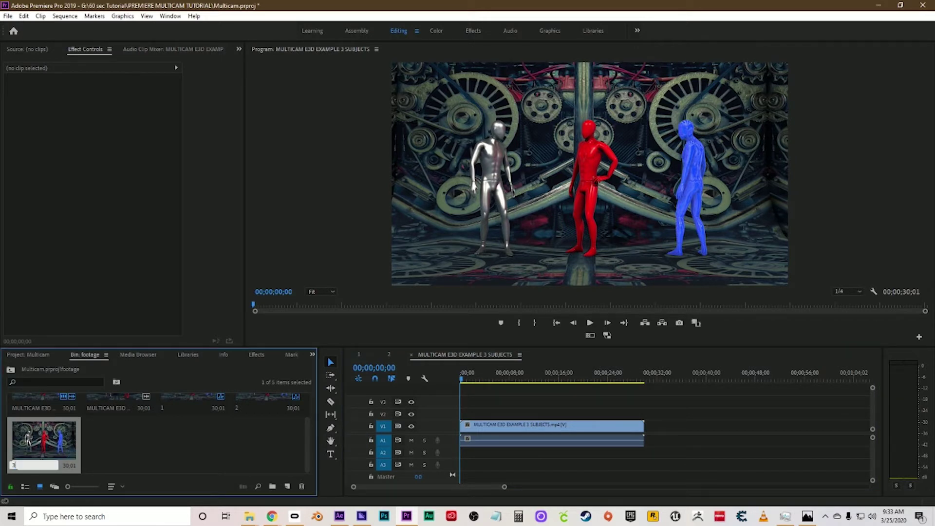
{"action": "left_click", "coordinate": [189, 449]}
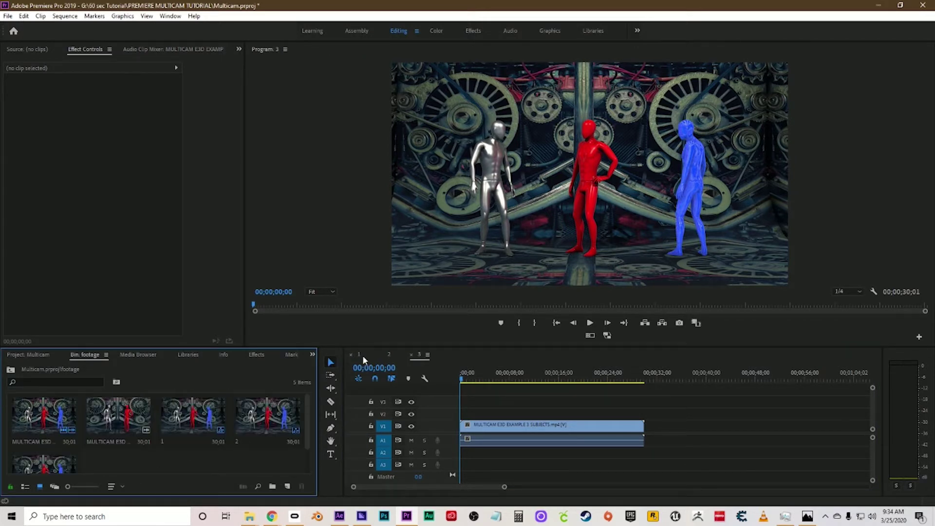
Cycle the timeline through sequences 2 and 3, ending on sequence 1
{"action": "left_click", "coordinate": [382, 355]}
{"action": "left_click", "coordinate": [419, 355]}
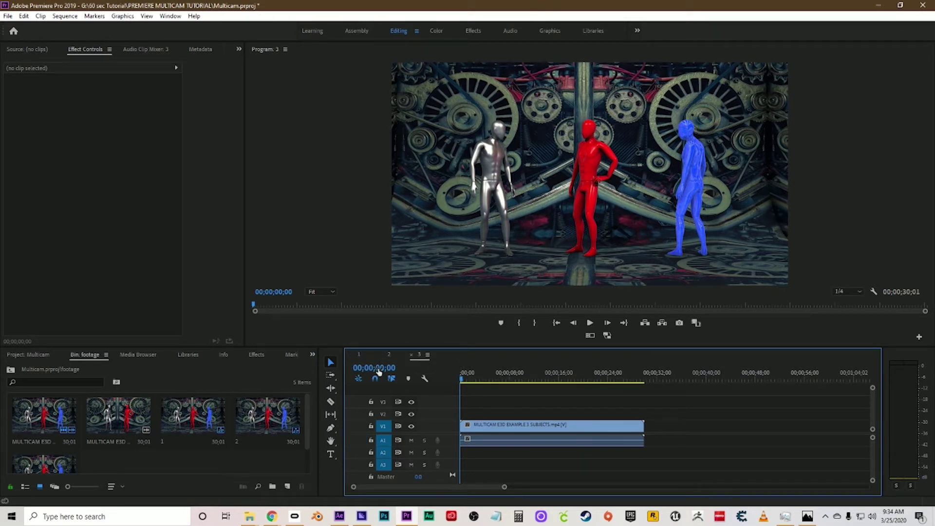
{"action": "left_click", "coordinate": [359, 355]}
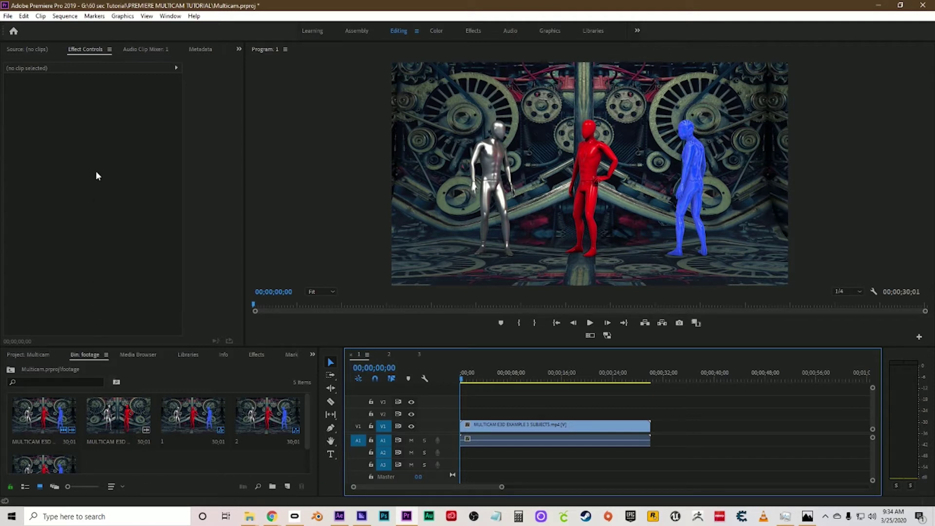
Scale sequence 1's clip to 131 and position it at 1915, 999, then scrub to check
{"action": "left_click", "coordinate": [530, 431]}
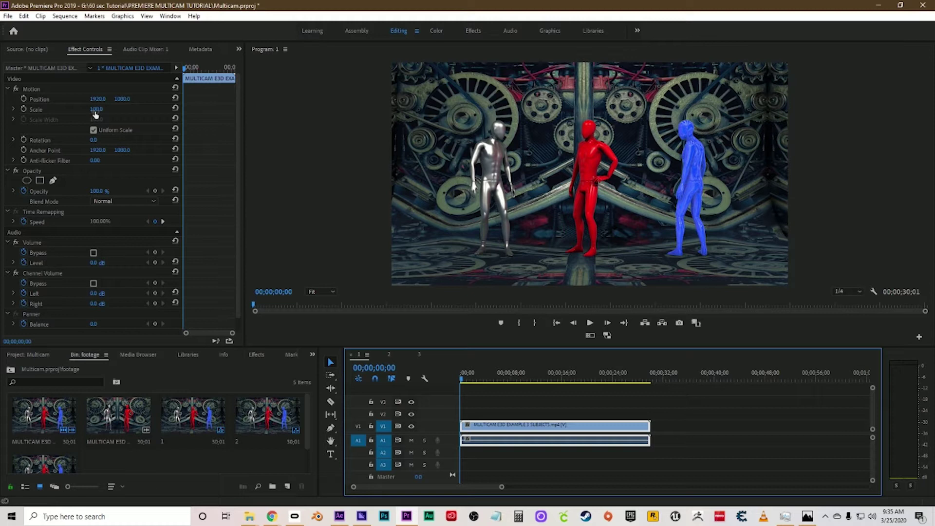
{"action": "left_click_drag", "start_coordinate": [96, 113], "coordinate": [110, 113]}
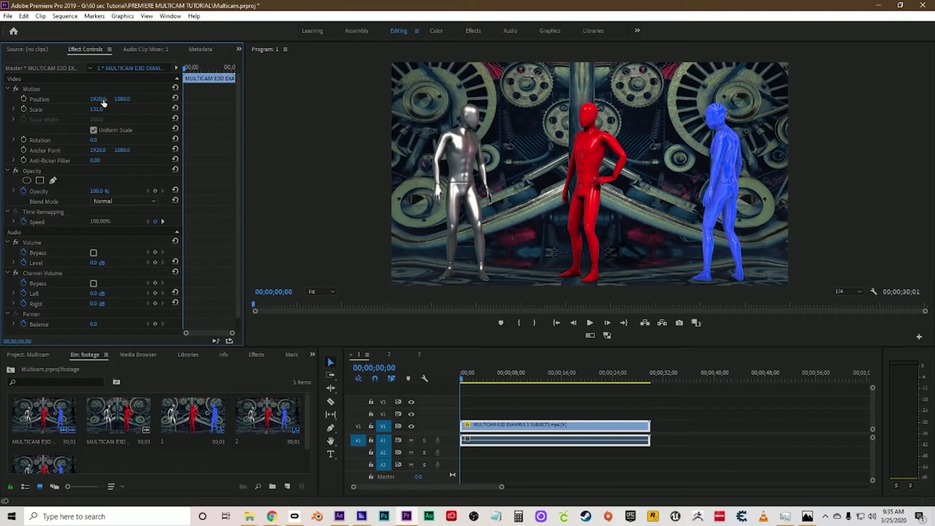
{"action": "mouse_move", "coordinate": [98, 99]}
{"action": "left_mouse_down"}
{"action": "mouse_move", "coordinate": [109, 99]}
{"action": "mouse_move", "coordinate": [72, 99]}
{"action": "mouse_move", "coordinate": [82, 99]}
{"action": "left_mouse_up"}
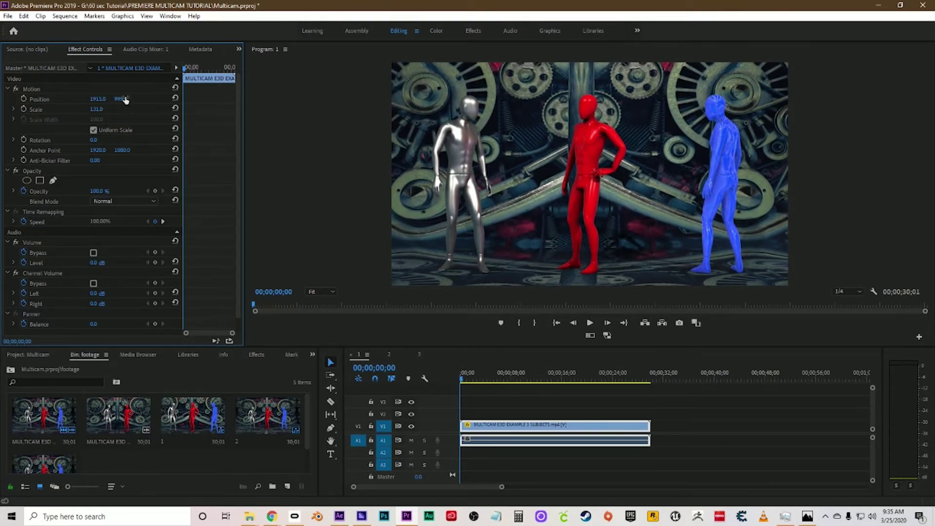
{"action": "left_click", "coordinate": [463, 380]}
{"action": "mouse_move", "coordinate": [465, 379]}
{"action": "left_mouse_down"}
{"action": "mouse_move", "coordinate": [647, 380]}
{"action": "mouse_move", "coordinate": [461, 385]}
{"action": "left_mouse_up"}
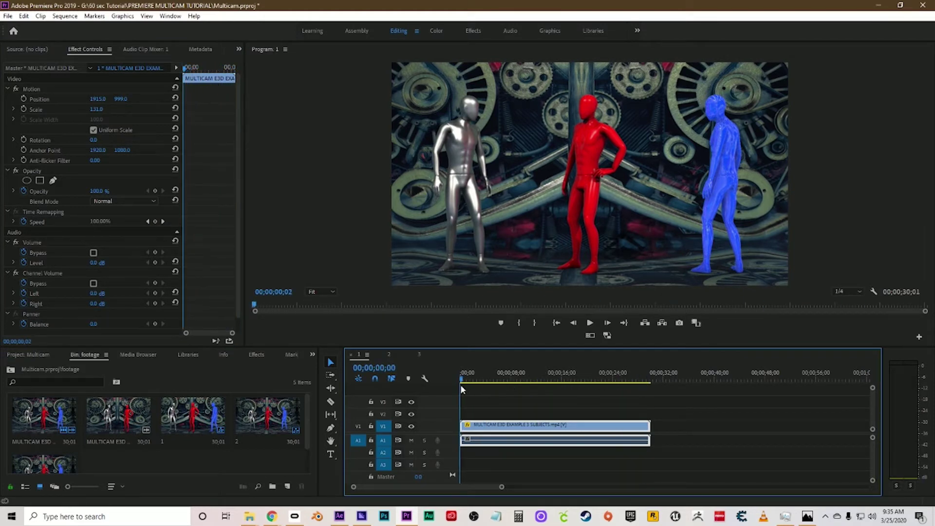
Set sequence 2's clip to scale 266 and position 4431, 1666 on the silver figure
{"action": "left_click", "coordinate": [390, 354]}
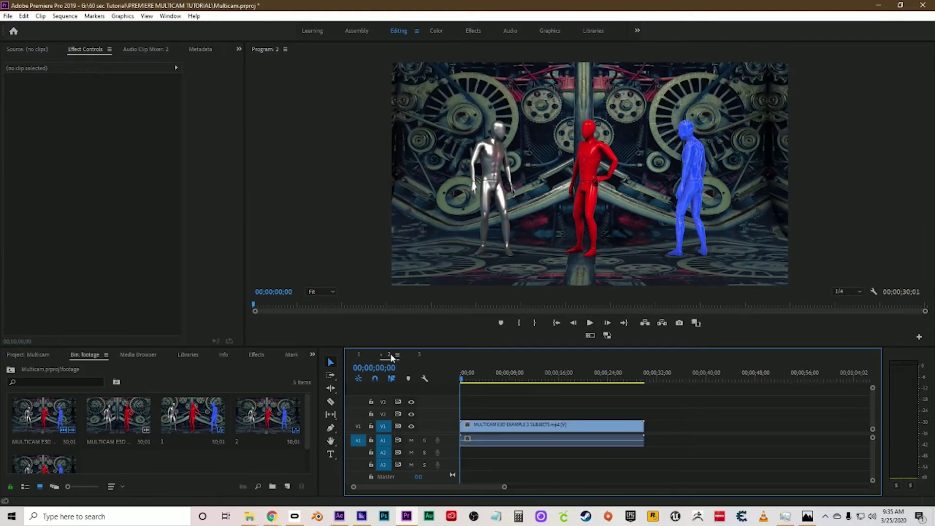
{"action": "left_click", "coordinate": [485, 432]}
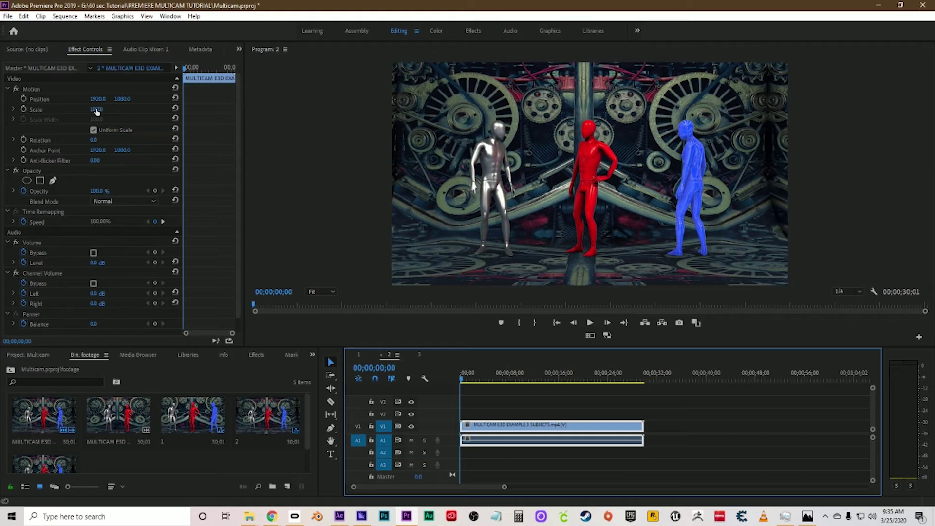
{"action": "left_click", "coordinate": [96, 110]}
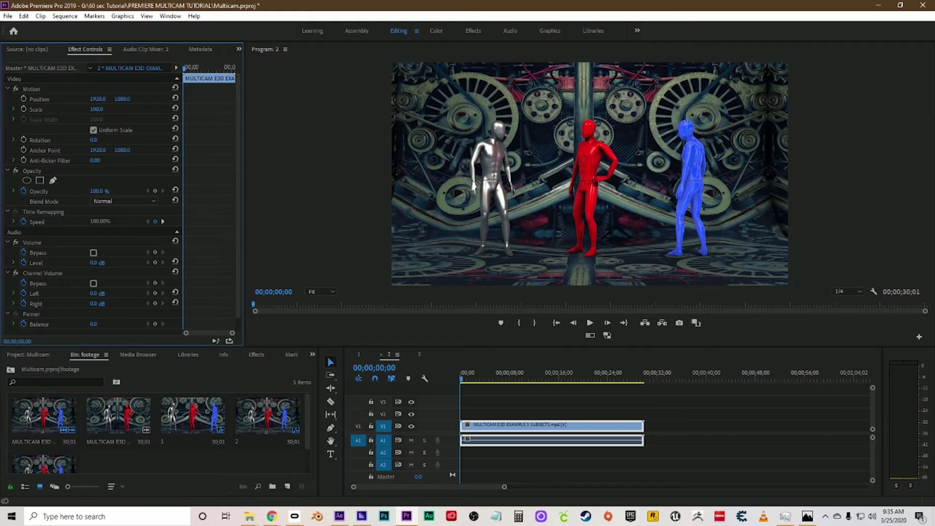
{"action": "left_click_drag", "start_coordinate": [97, 110], "coordinate": [156, 110]}
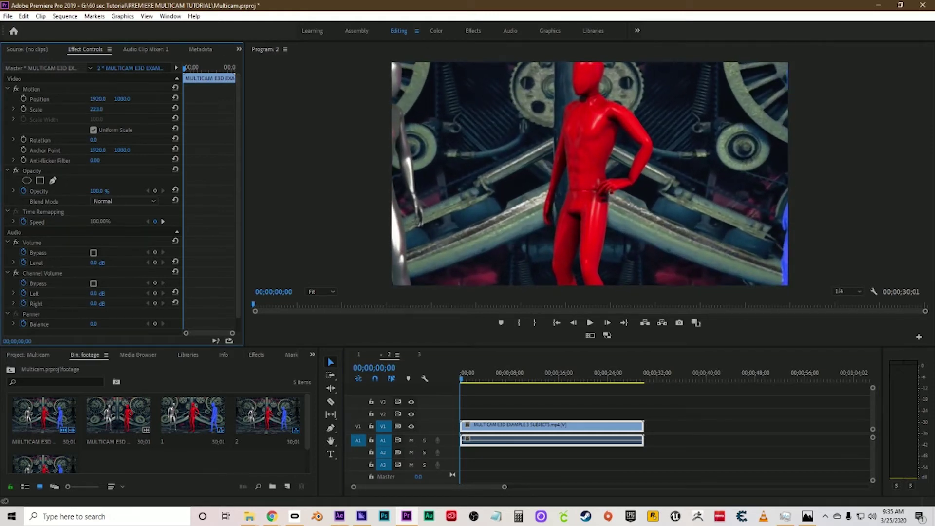
{"action": "left_click_drag", "start_coordinate": [97, 99], "coordinate": [197, 99]}
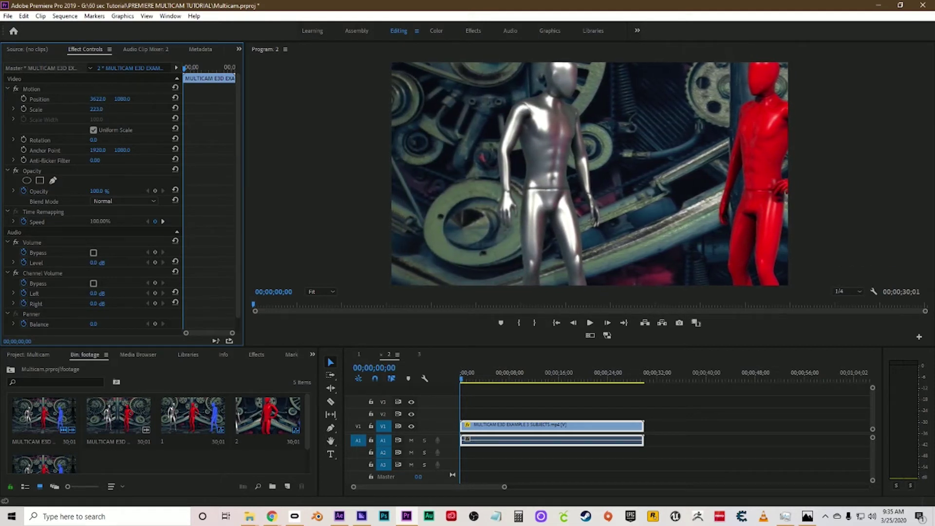
{"action": "mouse_move", "coordinate": [128, 101]}
{"action": "left_mouse_down"}
{"action": "mouse_move", "coordinate": [98, 101]}
{"action": "mouse_move", "coordinate": [130, 101]}
{"action": "mouse_move", "coordinate": [104, 109]}
{"action": "mouse_move", "coordinate": [118, 109]}
{"action": "left_mouse_up"}
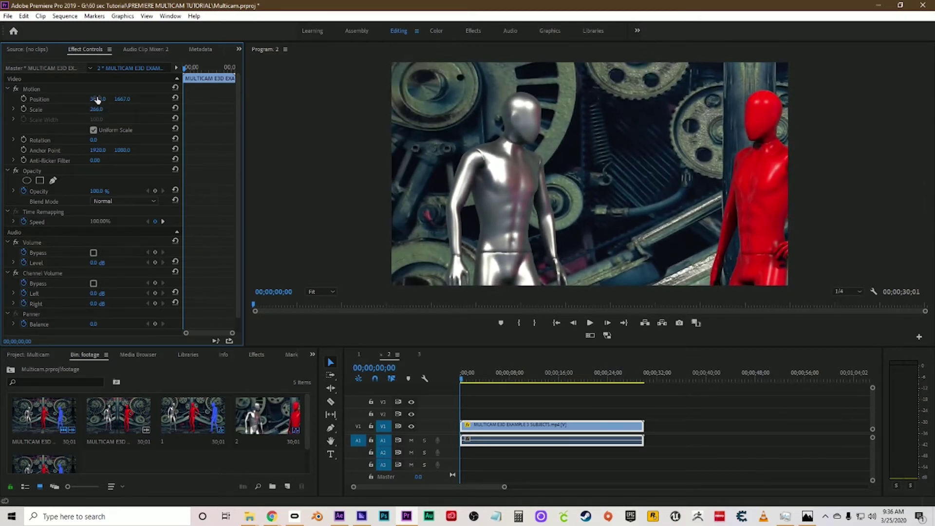
{"action": "left_click_drag", "start_coordinate": [98, 98], "coordinate": [287, 99]}
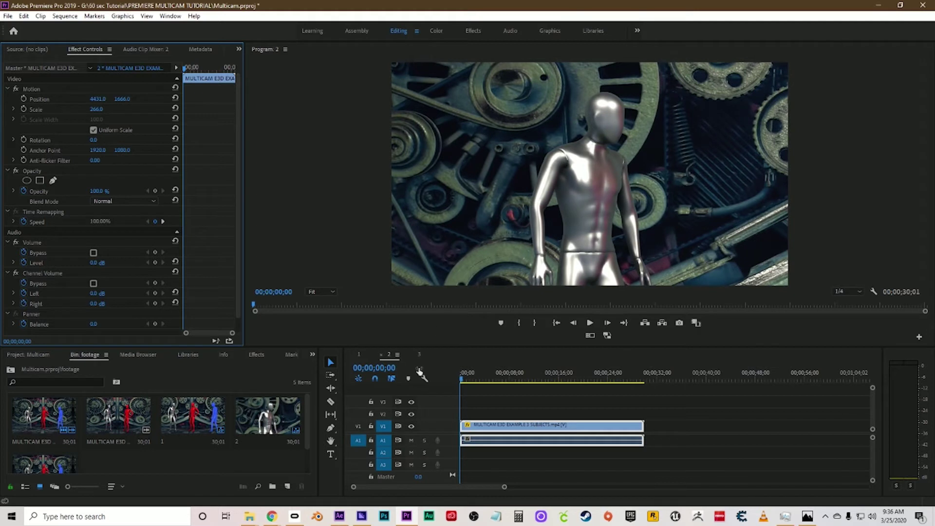
{"action": "mouse_move", "coordinate": [464, 380]}
{"action": "left_mouse_down"}
{"action": "mouse_move", "coordinate": [643, 377]}
{"action": "mouse_move", "coordinate": [454, 381]}
{"action": "left_mouse_up"}
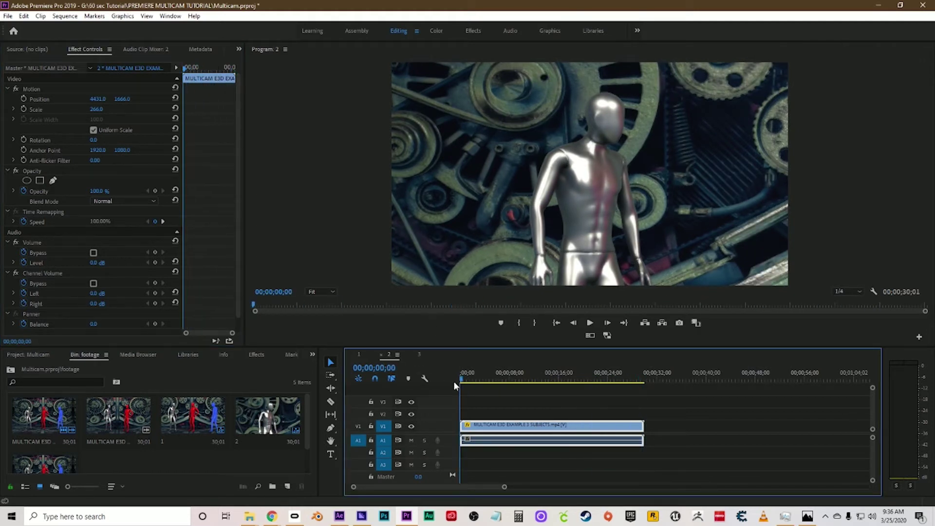
Set sequence 3's clip to scale 207 and position 950, 1319, framing the red and blue figures
{"action": "left_click", "coordinate": [359, 358]}
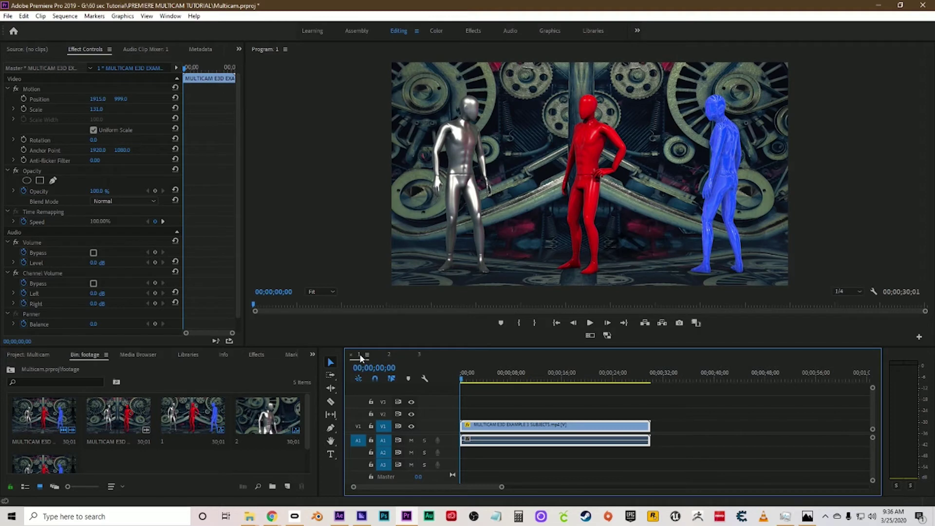
{"action": "left_click", "coordinate": [390, 355]}
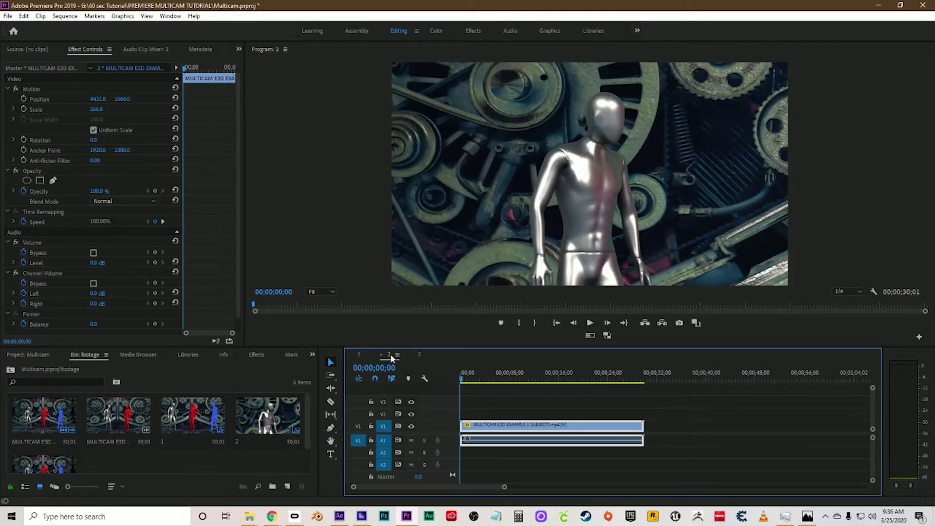
{"action": "left_click", "coordinate": [421, 356]}
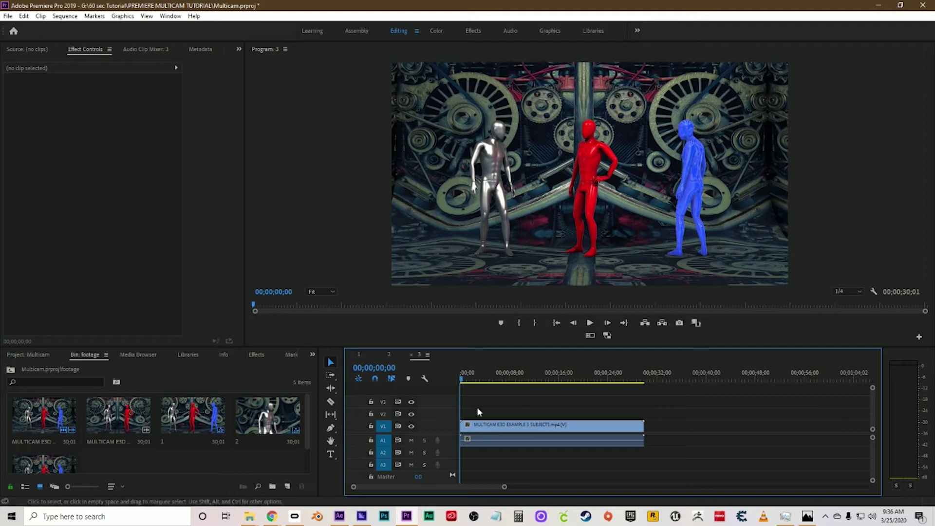
{"action": "left_click", "coordinate": [484, 428]}
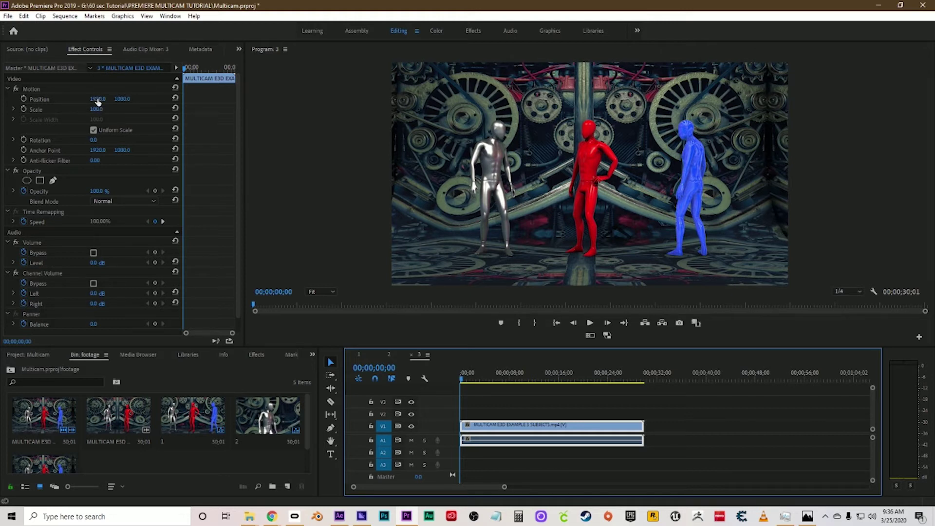
{"action": "left_click_drag", "start_coordinate": [98, 99], "coordinate": [29, 99]}
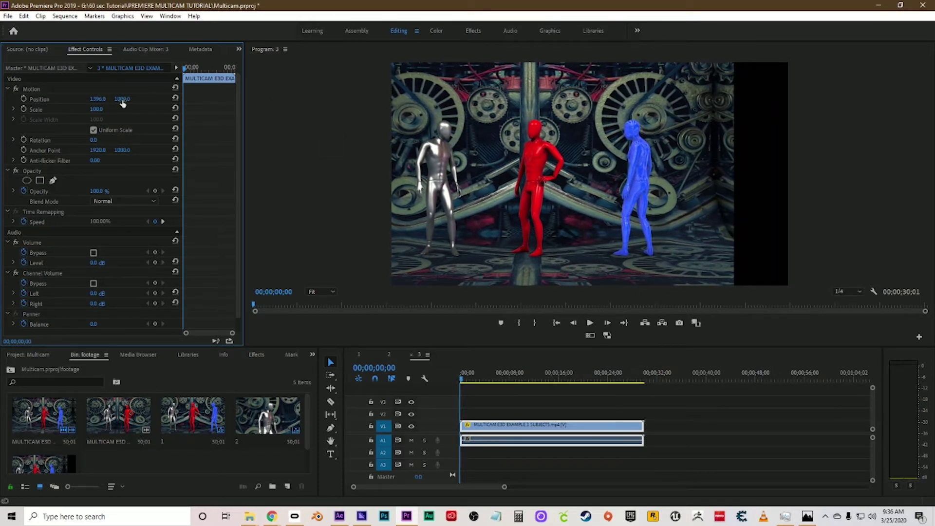
{"action": "left_click_drag", "start_coordinate": [97, 109], "coordinate": [49, 98]}
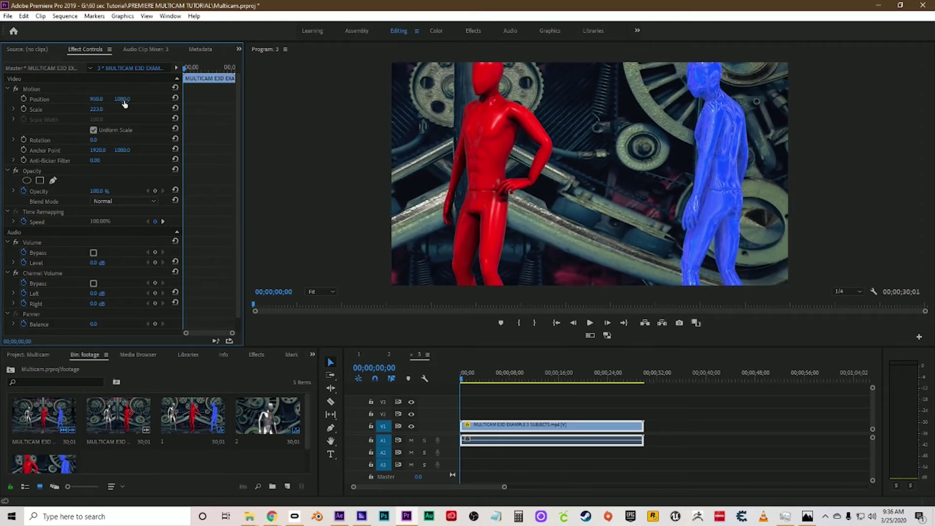
{"action": "left_click_drag", "start_coordinate": [124, 100], "coordinate": [173, 100]}
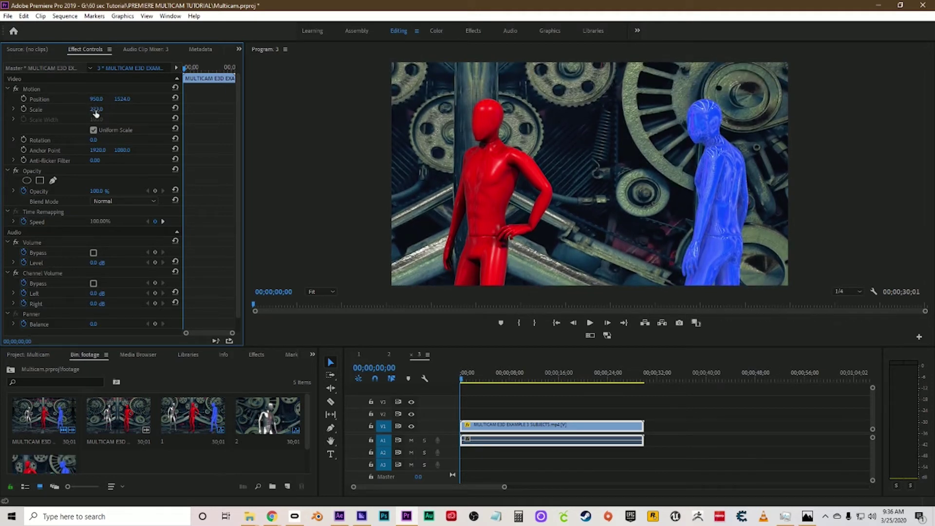
{"action": "left_click_drag", "start_coordinate": [96, 113], "coordinate": [113, 98]}
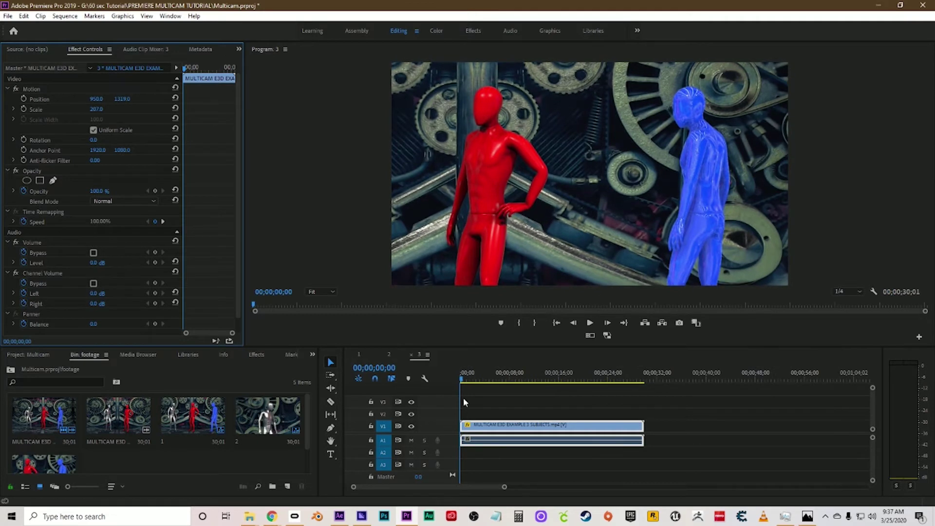
{"action": "left_click", "coordinate": [388, 354]}
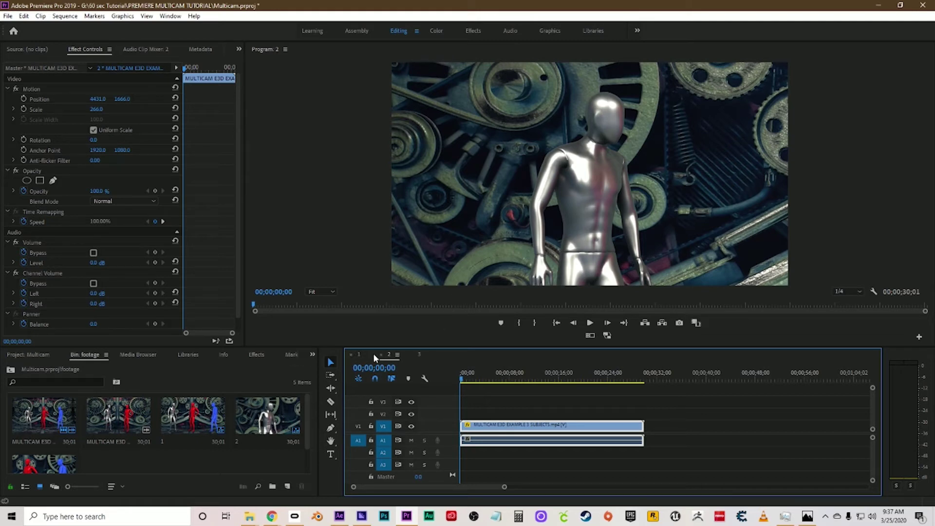
Flip between sequences 1, 2 and 3 to compare framings, scrubbing sequence 3's red-and-blue shot
{"action": "left_click", "coordinate": [420, 354]}
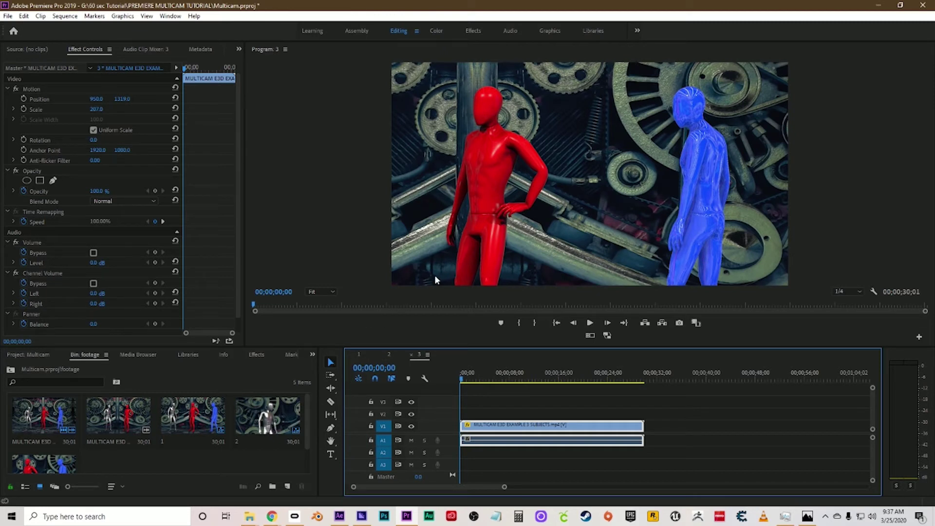
{"action": "left_click", "coordinate": [361, 358]}
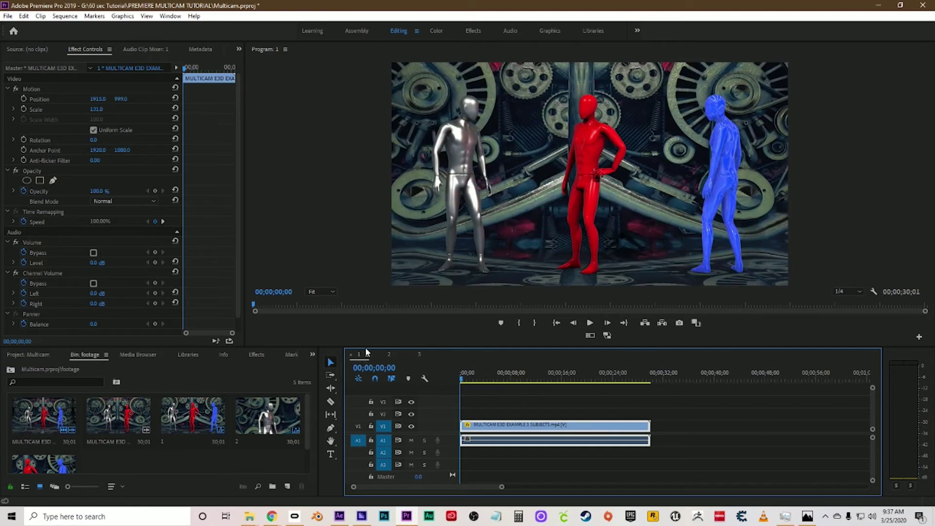
{"action": "left_click", "coordinate": [390, 355]}
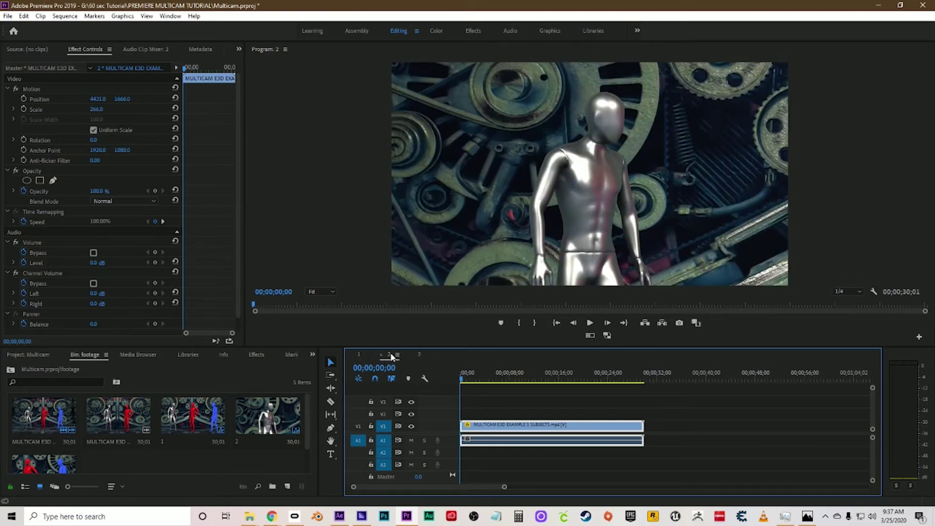
{"action": "left_click", "coordinate": [421, 355]}
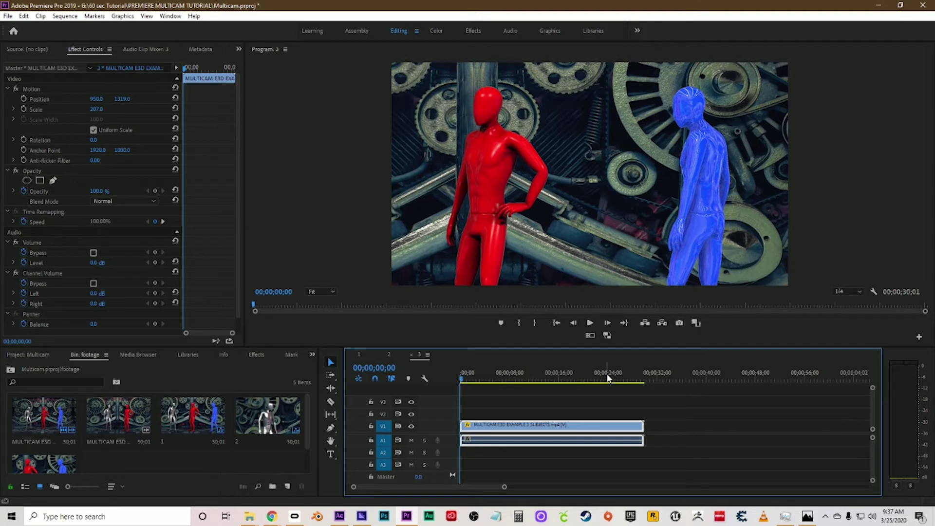
{"action": "left_click_drag", "start_coordinate": [609, 376], "coordinate": [455, 373]}
{"action": "left_click", "coordinate": [359, 354]}
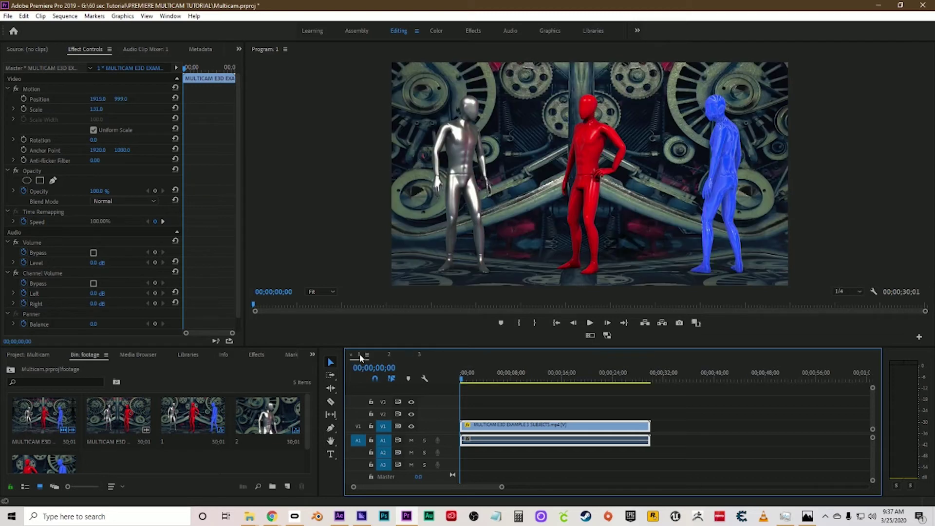
{"action": "left_click", "coordinate": [390, 355]}
Select the three reframed angle sequences in the footage bin and choose Create Multi-Camera Source Sequence
{"action": "left_click", "coordinate": [420, 355]}
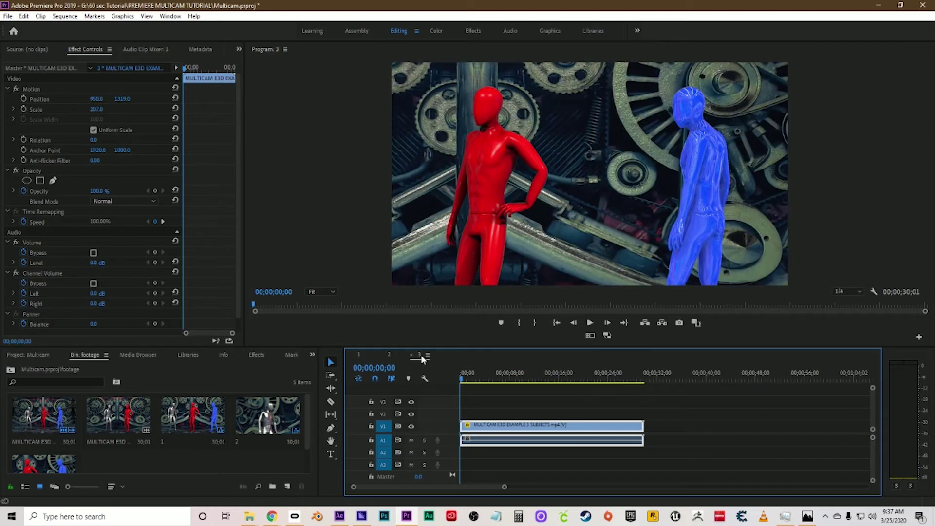
{"action": "scroll", "coordinate": [231, 454], "scroll_direction": "down", "scroll_amount": 1}
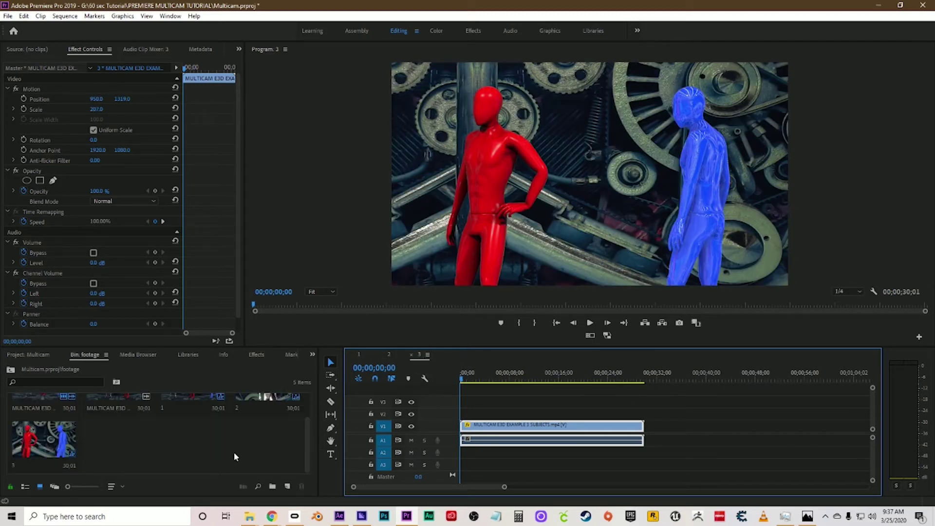
{"action": "scroll", "coordinate": [234, 452], "scroll_direction": "up", "scroll_amount": 1}
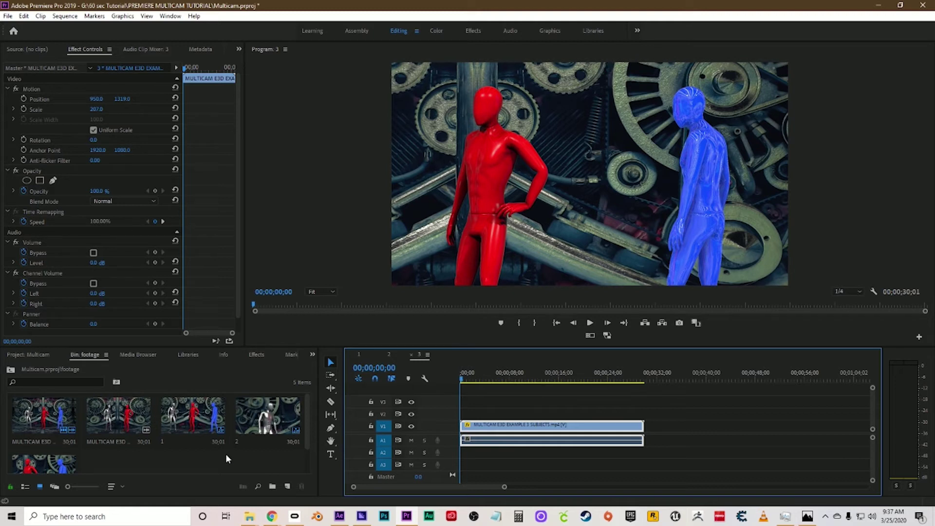
{"action": "left_click", "coordinate": [205, 421]}
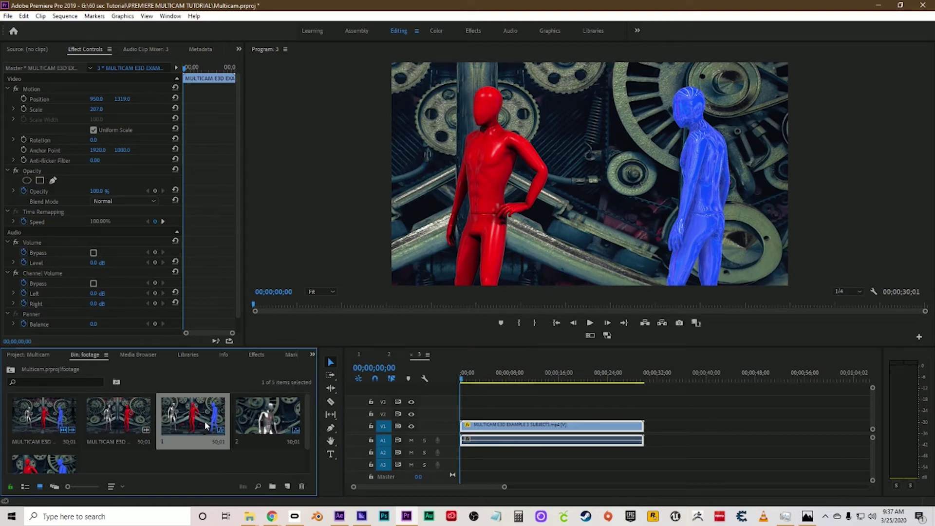
{"action": "left_click", "coordinate": [269, 422], "text": "ctrl"}
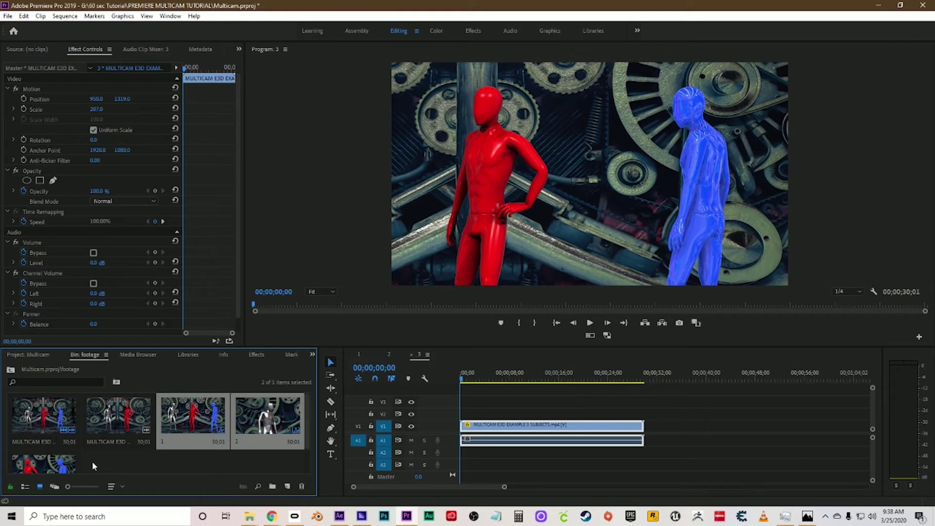
{"action": "left_click", "coordinate": [44, 466], "text": "ctrl"}
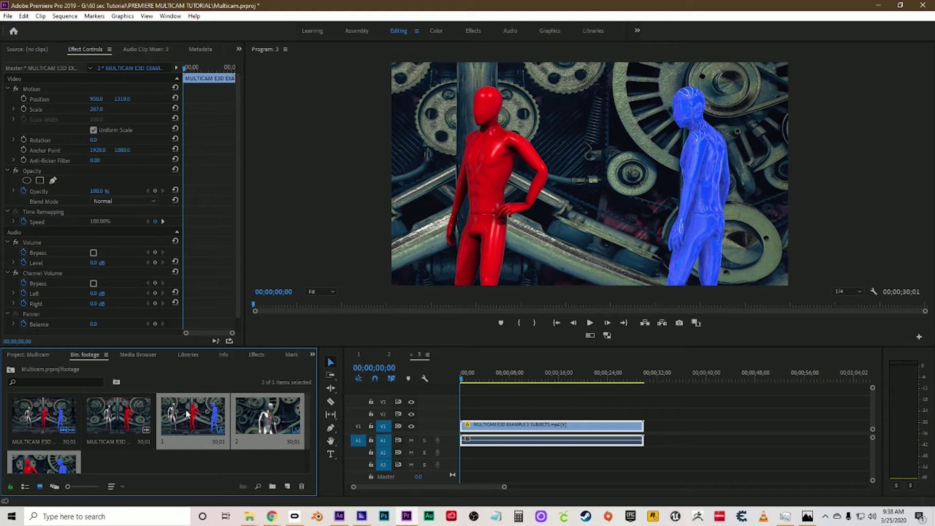
{"action": "right_click", "coordinate": [188, 414]}
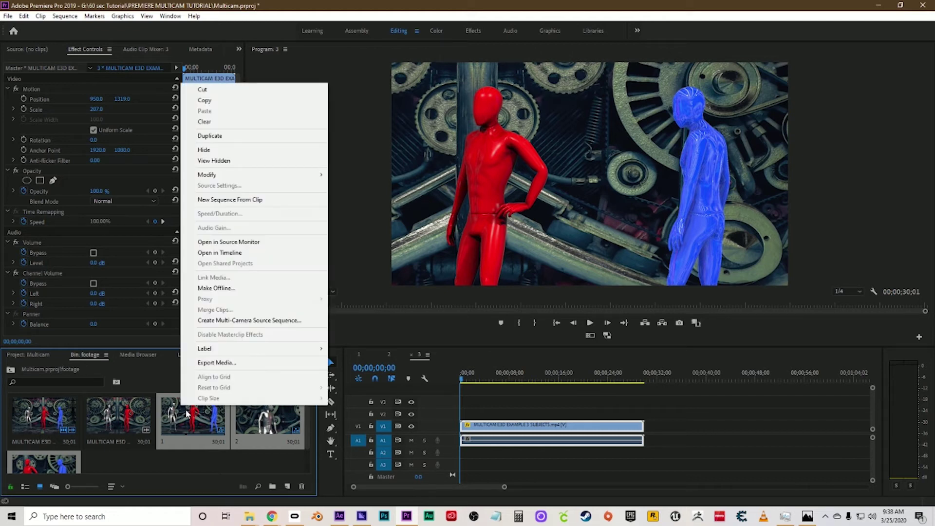
{"action": "left_click", "coordinate": [245, 321]}
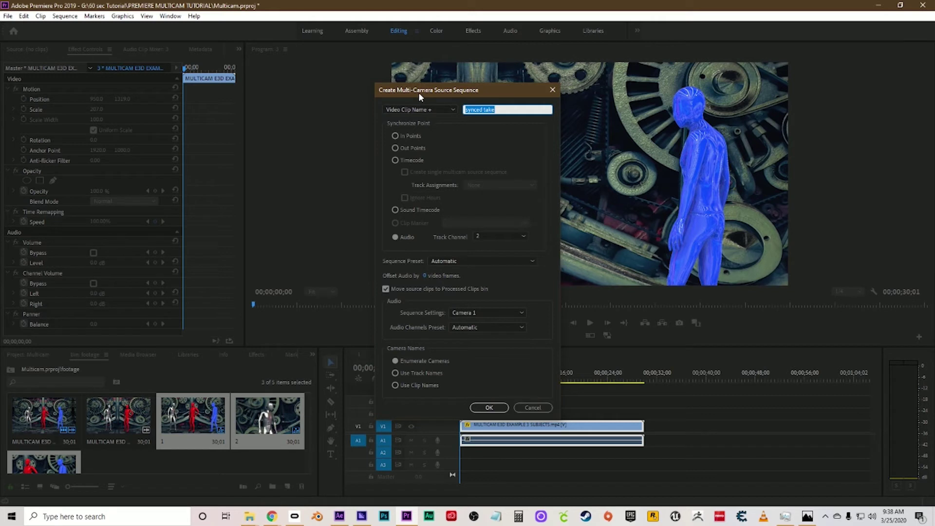
Set Synchronize Point to In Points and create the '1synced take' multicam source sequence
{"action": "left_click_drag", "start_coordinate": [490, 92], "coordinate": [440, 69]}
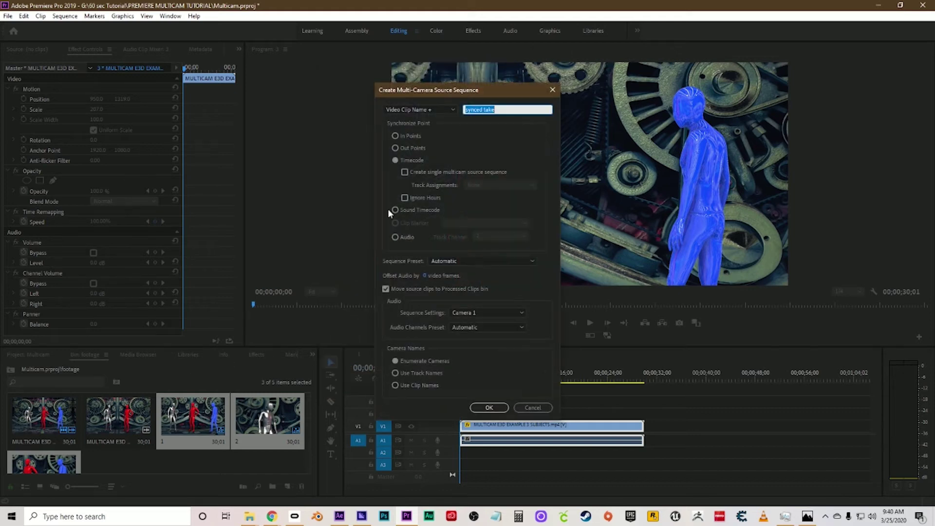
{"action": "left_click", "coordinate": [396, 137]}
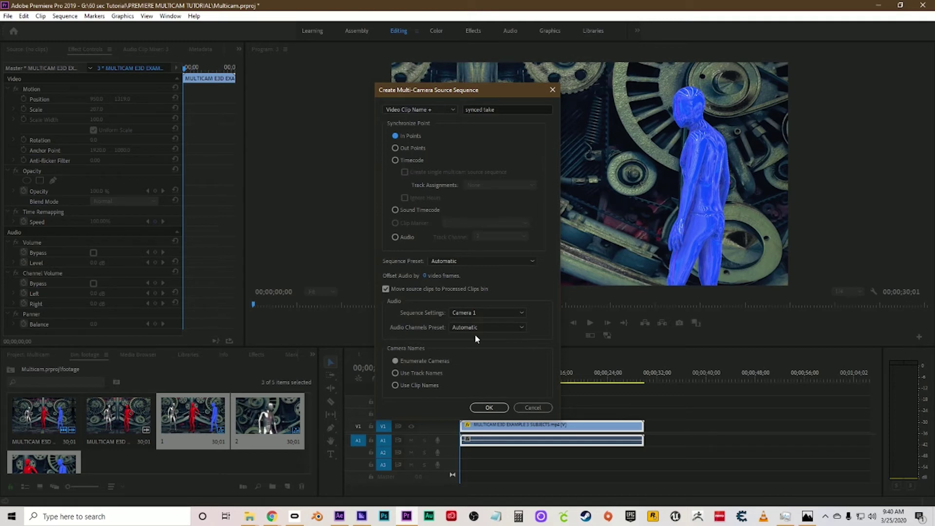
{"action": "left_click", "coordinate": [489, 408]}
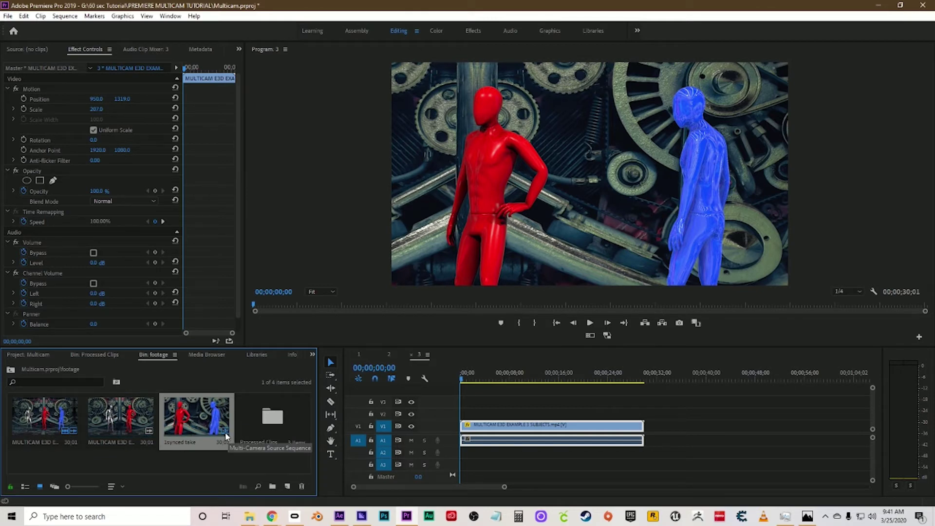
Close the timeline tabs for sequences 3, 2 and 1
{"action": "left_click", "coordinate": [411, 355]}
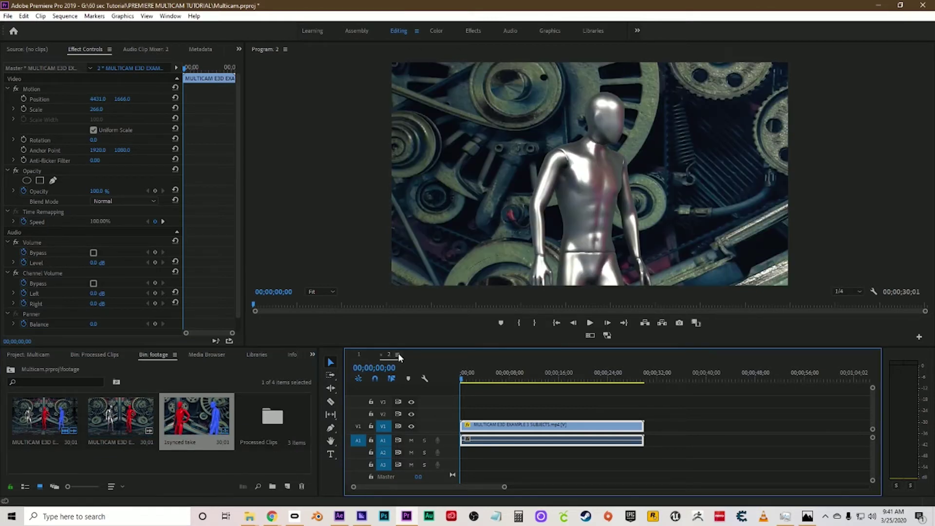
{"action": "left_click", "coordinate": [380, 355]}
{"action": "left_click", "coordinate": [351, 356]}
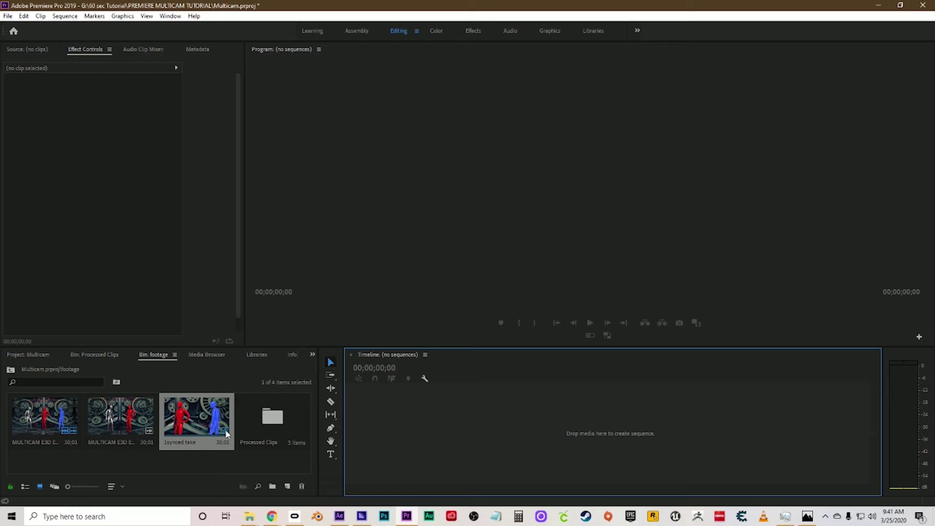
Build a new sequence from the 1synced take clip and scrub back to its start
{"action": "left_click_drag", "start_coordinate": [227, 434], "coordinate": [429, 428]}
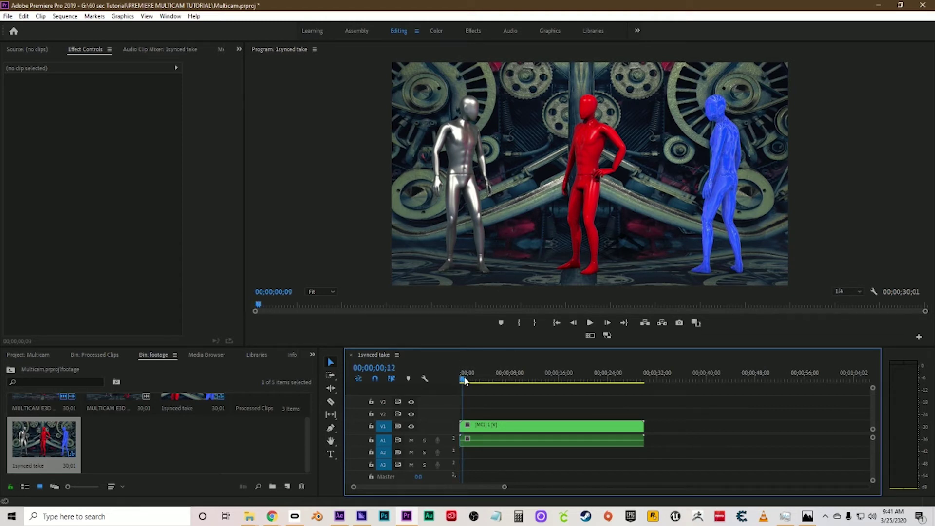
{"action": "left_click", "coordinate": [612, 380]}
{"action": "left_click_drag", "start_coordinate": [476, 379], "coordinate": [455, 378]}
{"action": "left_click", "coordinate": [655, 341]}
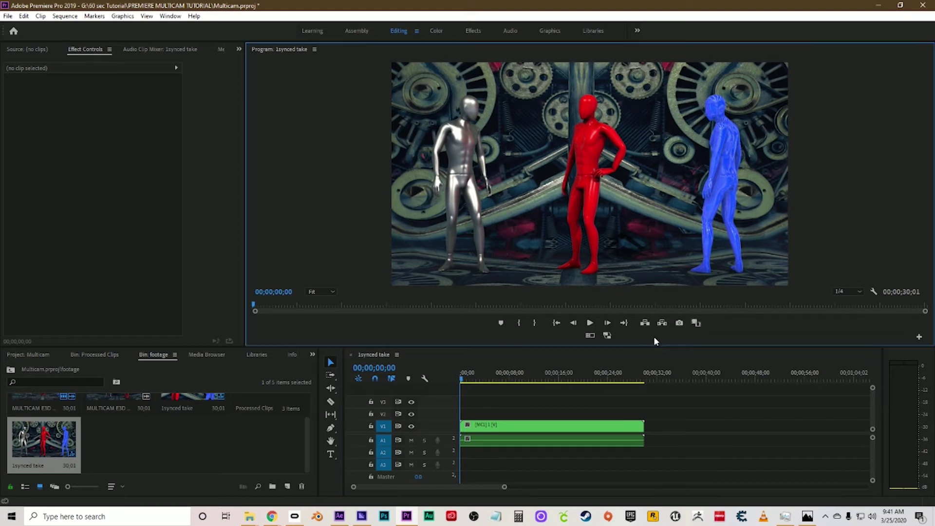
Add the Toggle Multi-Camera View button to the Program monitor's button bar
{"action": "left_click", "coordinate": [920, 339]}
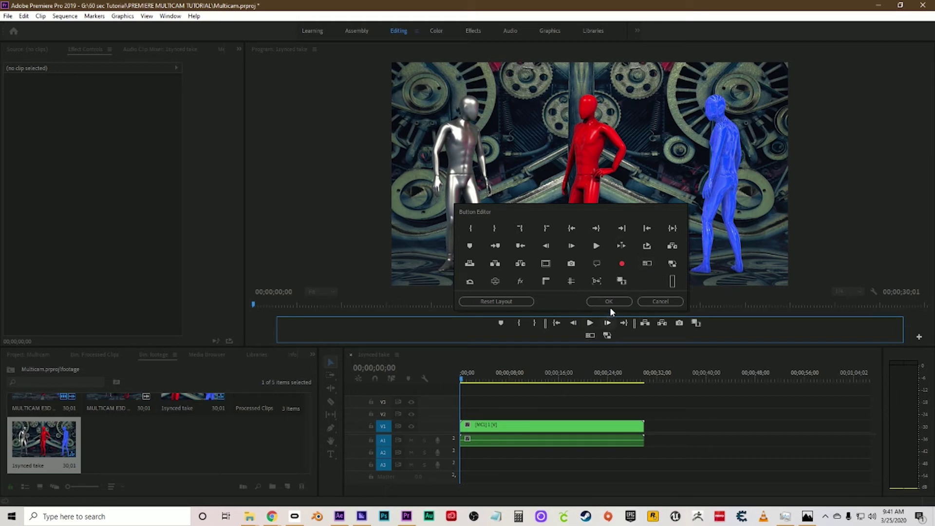
{"action": "left_click_drag", "start_coordinate": [647, 265], "coordinate": [608, 337]}
{"action": "left_click", "coordinate": [612, 302]}
Turn on multi-camera view and test angles 2 and 3, ending on camera 1
{"action": "left_click", "coordinate": [590, 336]}
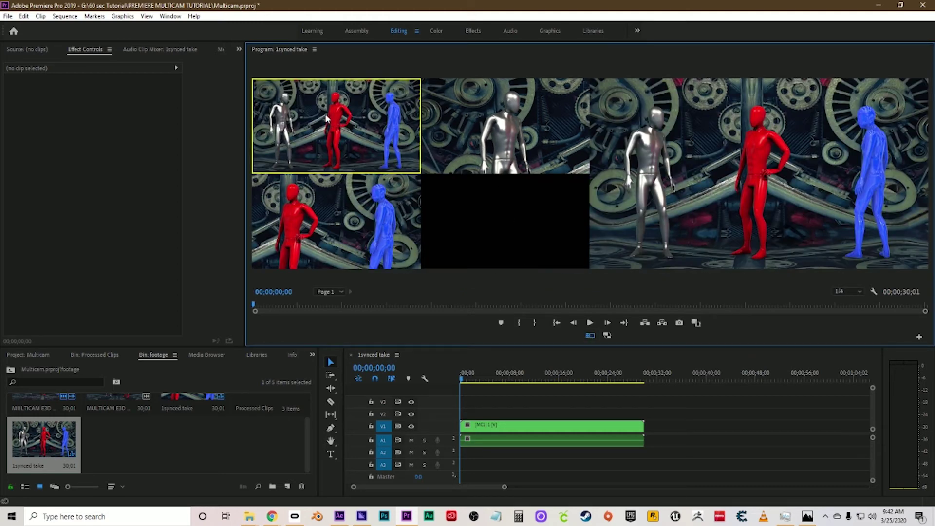
{"action": "left_click", "coordinate": [489, 113]}
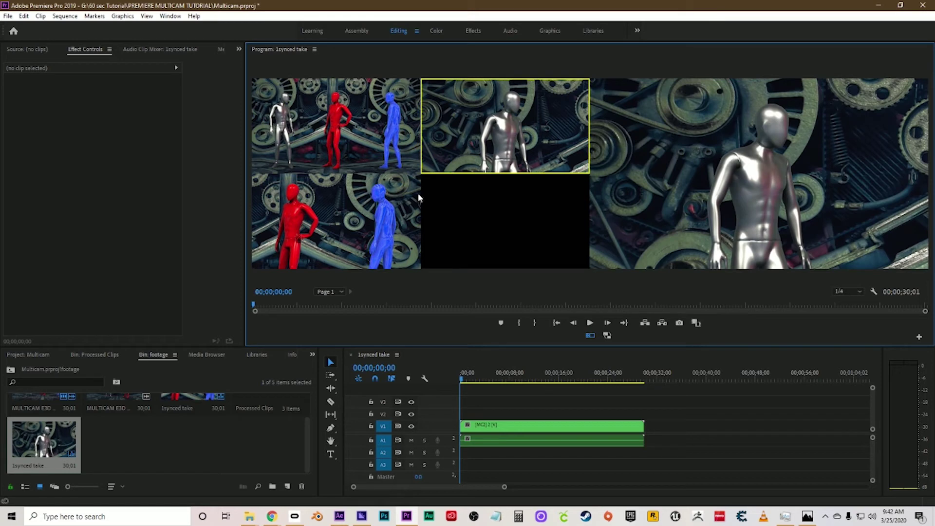
{"action": "left_click", "coordinate": [331, 219]}
{"action": "left_click", "coordinate": [338, 132]}
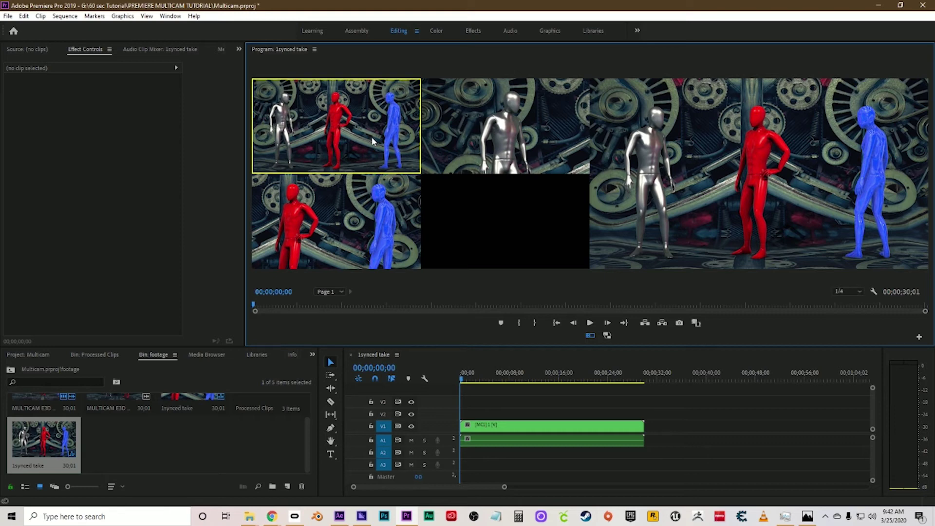
Switch the active angle to camera 2, then 3, then back to 2
{"action": "key", "text": "2"}
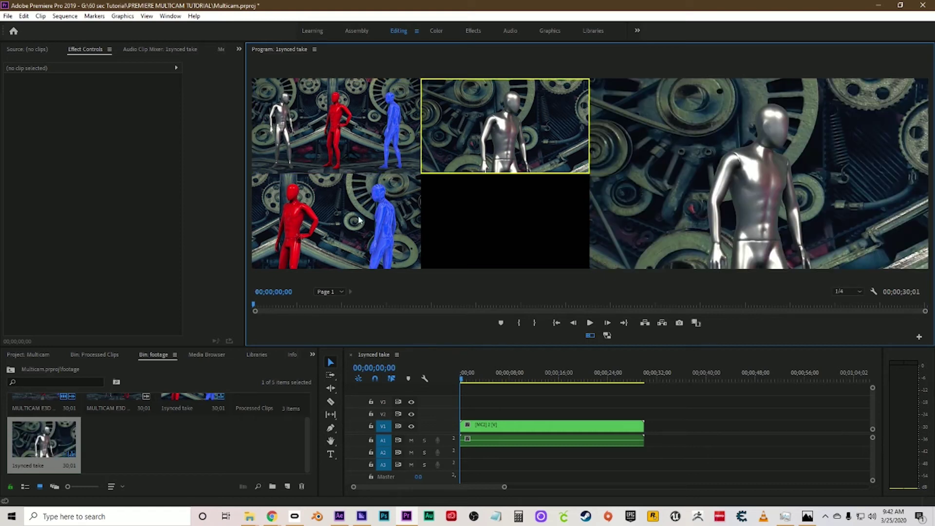
{"action": "left_click", "coordinate": [313, 232]}
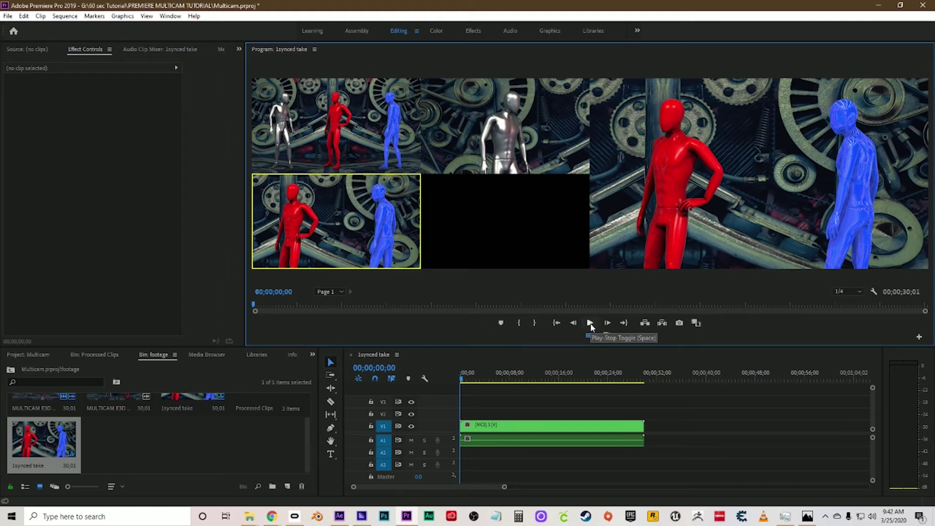
{"action": "left_click", "coordinate": [524, 155]}
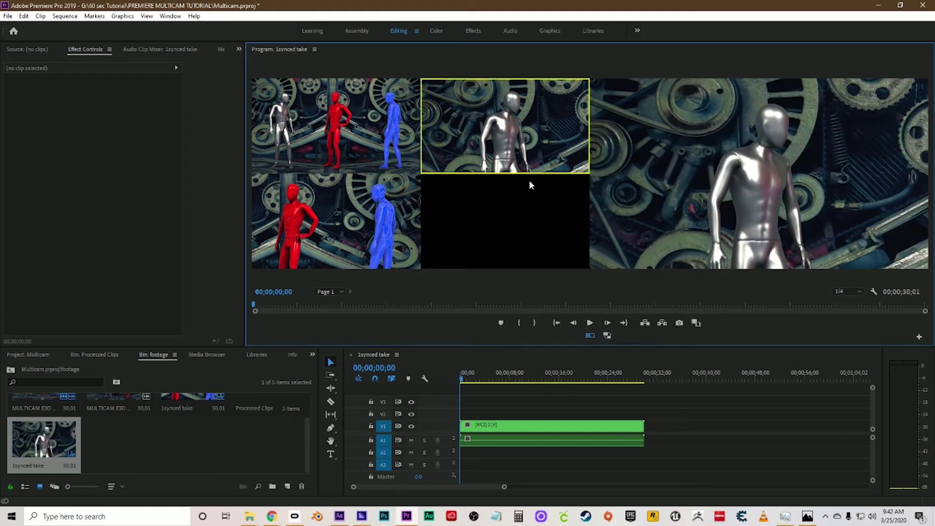
Play the sequence, live-cutting to cameras 1, 2, 3, 1, 2, then return to the start
{"action": "left_click", "coordinate": [590, 324]}
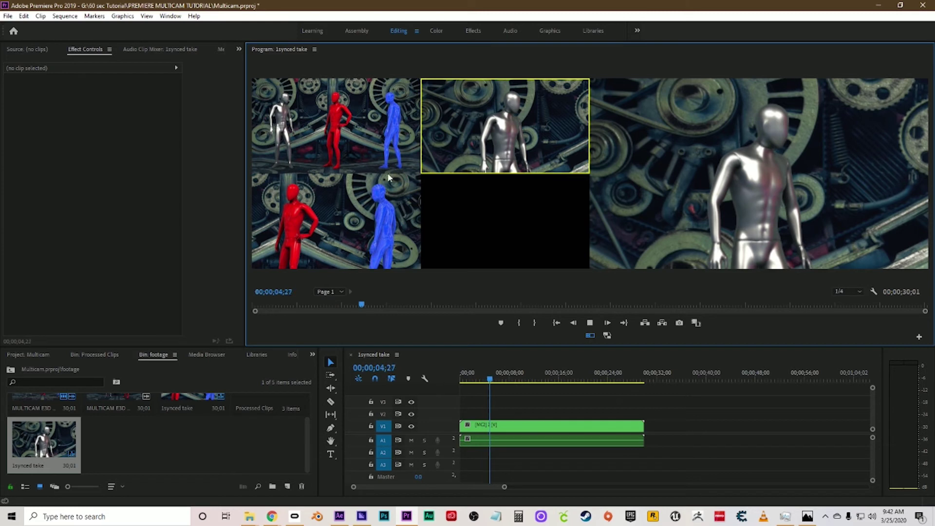
{"action": "left_click", "coordinate": [363, 134]}
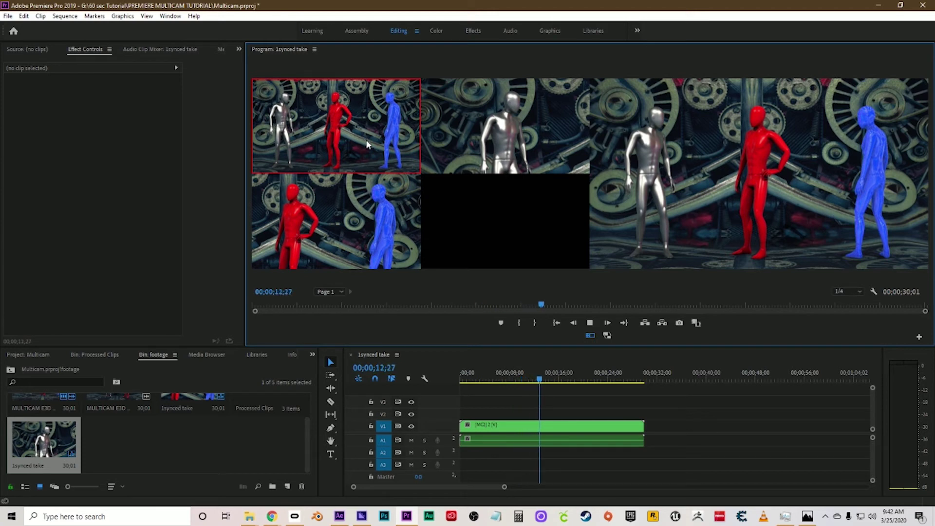
{"action": "left_click", "coordinate": [516, 129]}
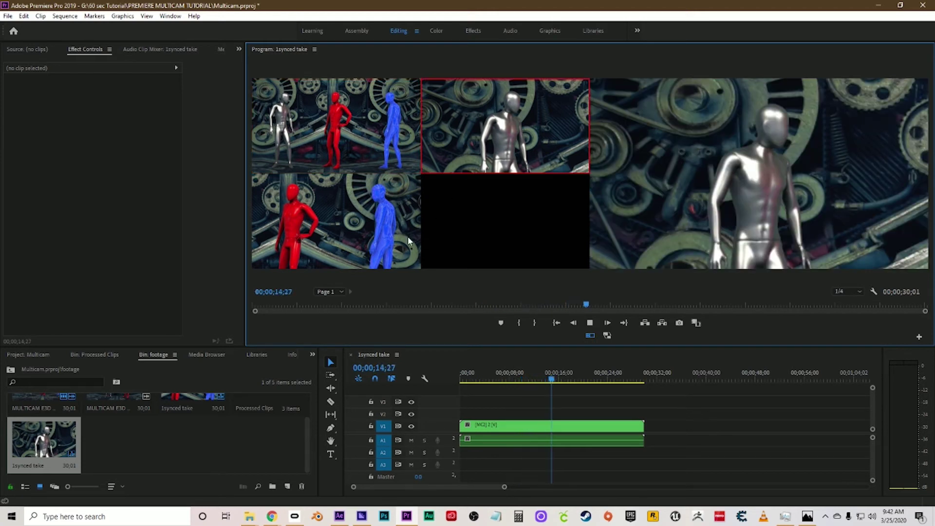
{"action": "left_click", "coordinate": [372, 230]}
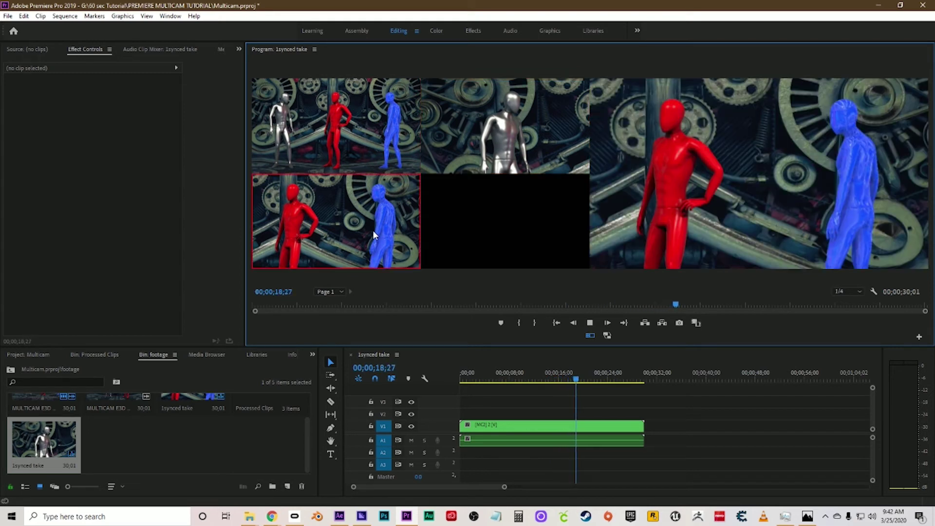
{"action": "left_click", "coordinate": [389, 113]}
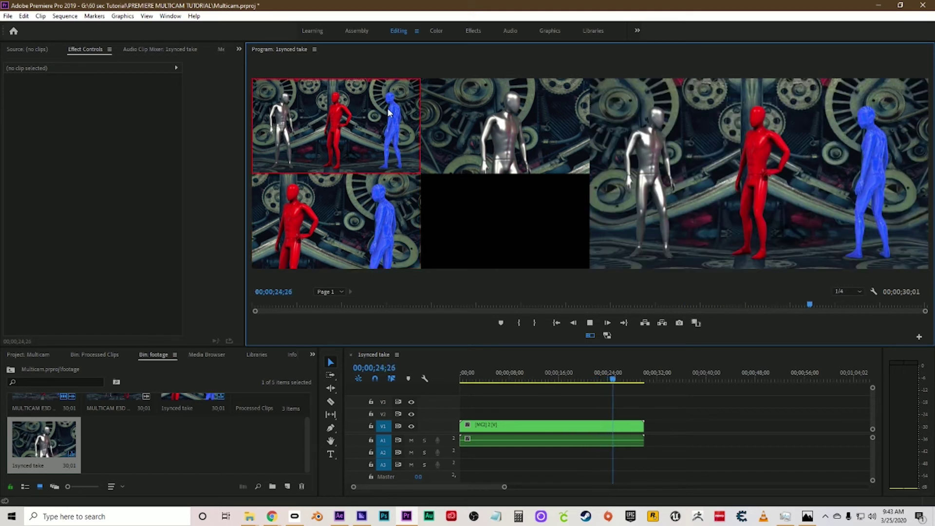
{"action": "left_click", "coordinate": [520, 125]}
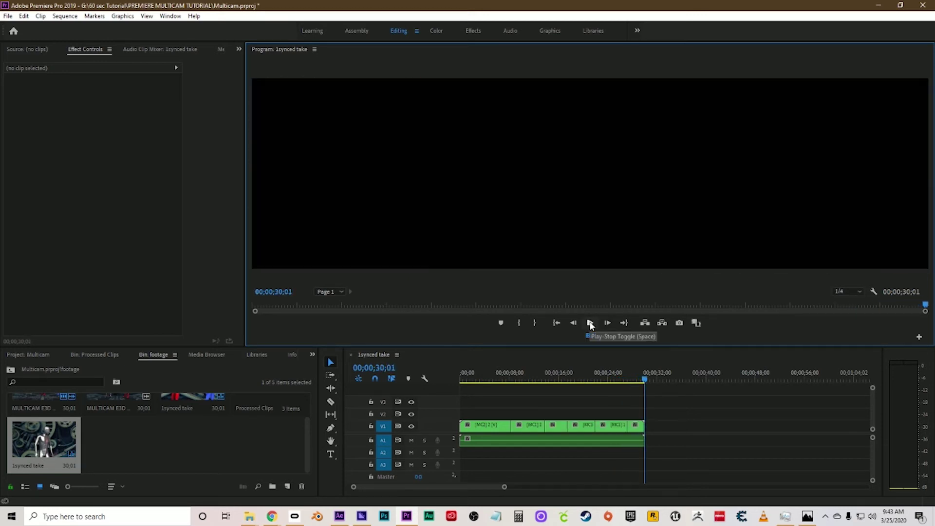
{"action": "left_click", "coordinate": [462, 378]}
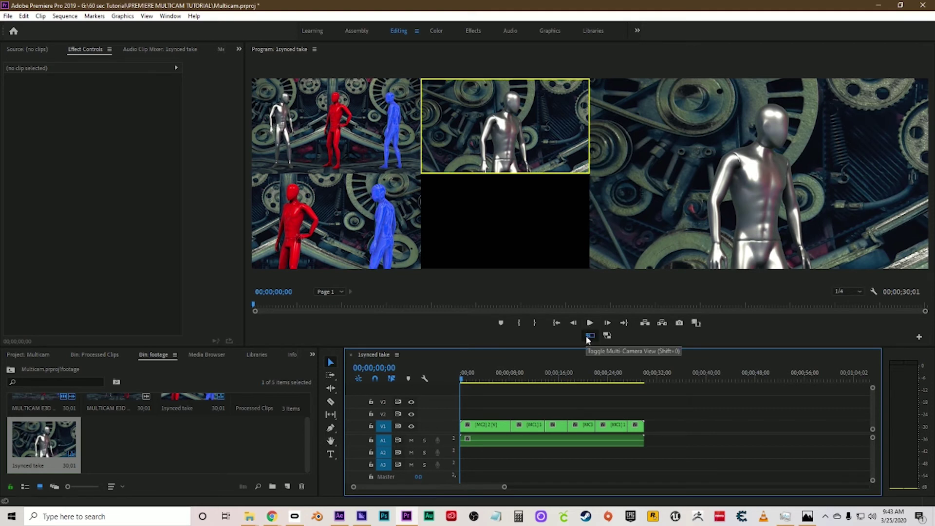
Toggle off the angle grid with Shift+0, play the edit, then return to the start
{"action": "key", "text": "shift+0"}
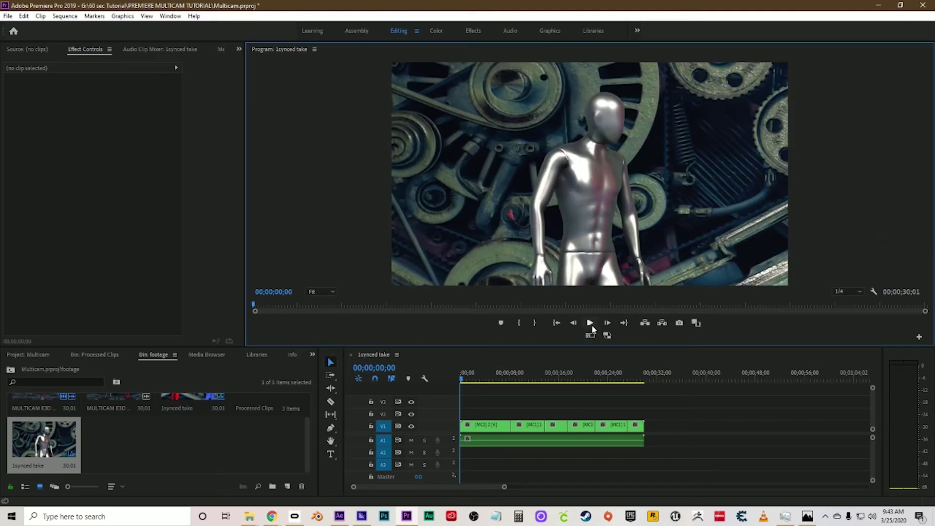
{"action": "left_click", "coordinate": [590, 324]}
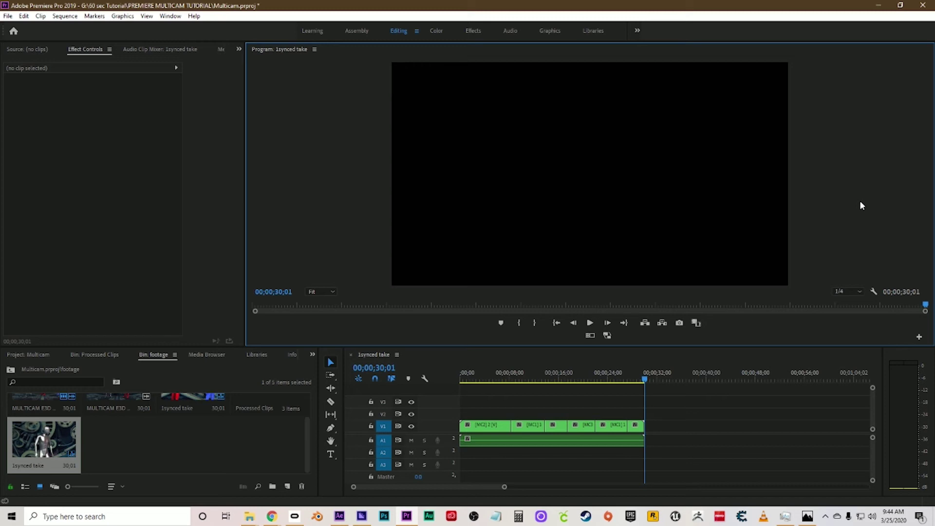
{"action": "left_click", "coordinate": [461, 378]}
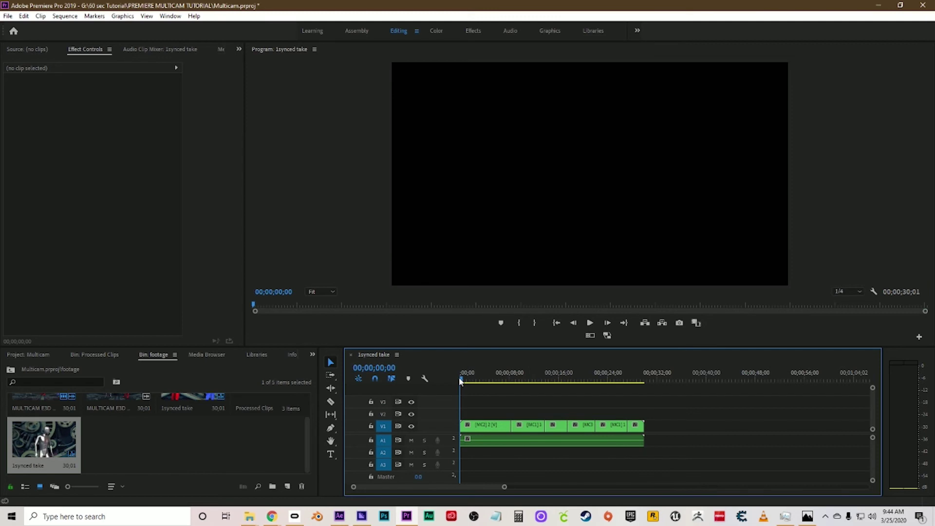
Scrub the playhead through the edit to around 00;00;11;24
{"action": "left_click_drag", "start_coordinate": [463, 381], "coordinate": [584, 379]}
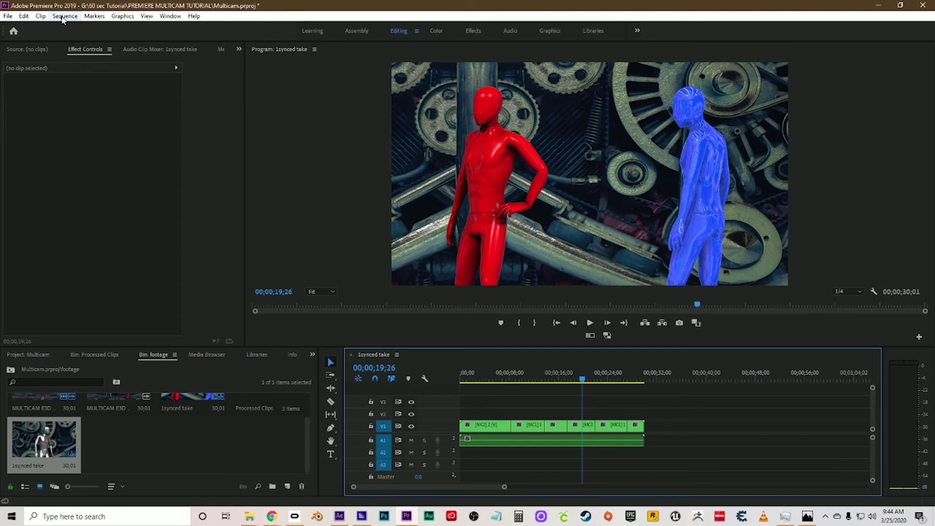
Open the Export Settings window via File > Export > Media
{"action": "left_click", "coordinate": [64, 16]}
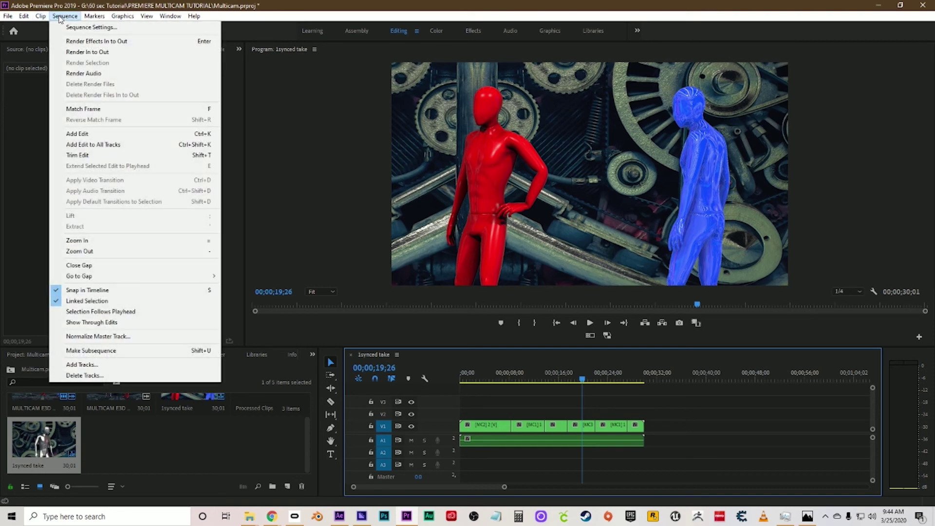
{"action": "left_click", "coordinate": [8, 16]}
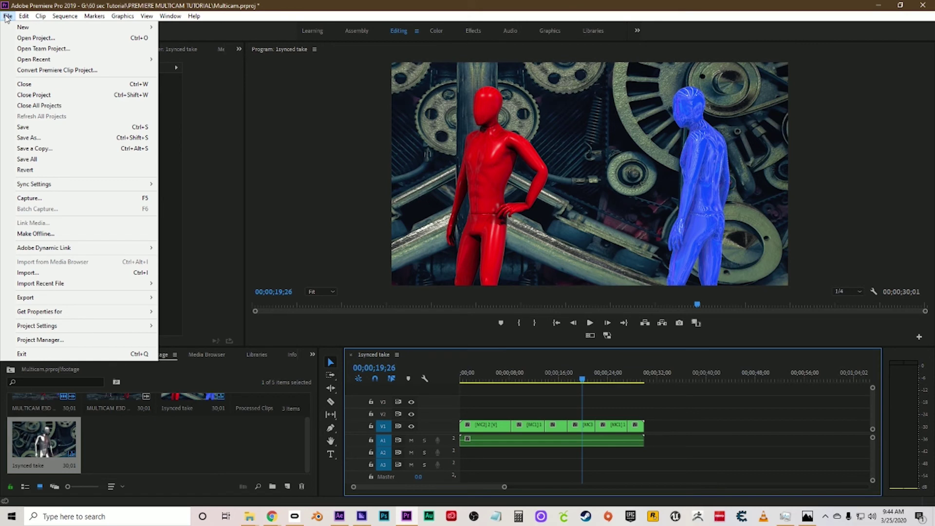
{"action": "mouse_move", "coordinate": [31, 300]}
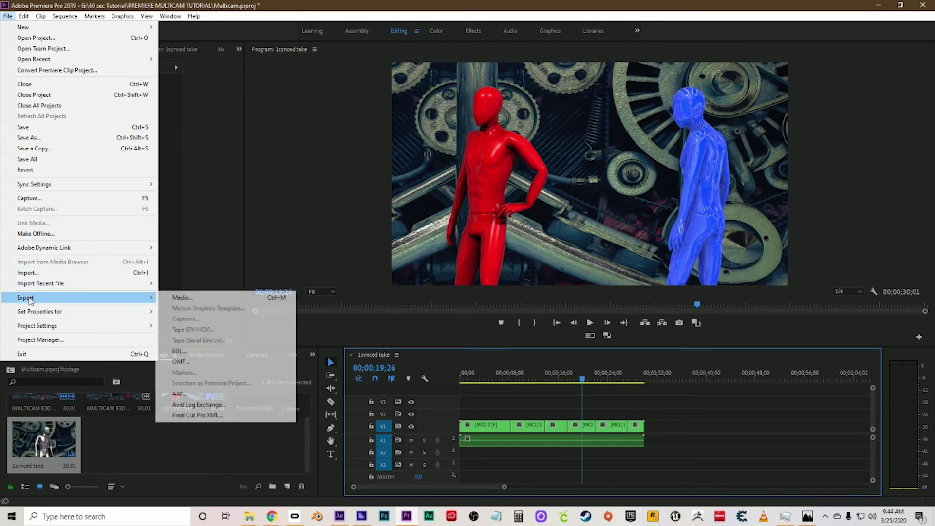
{"action": "left_click", "coordinate": [181, 298]}
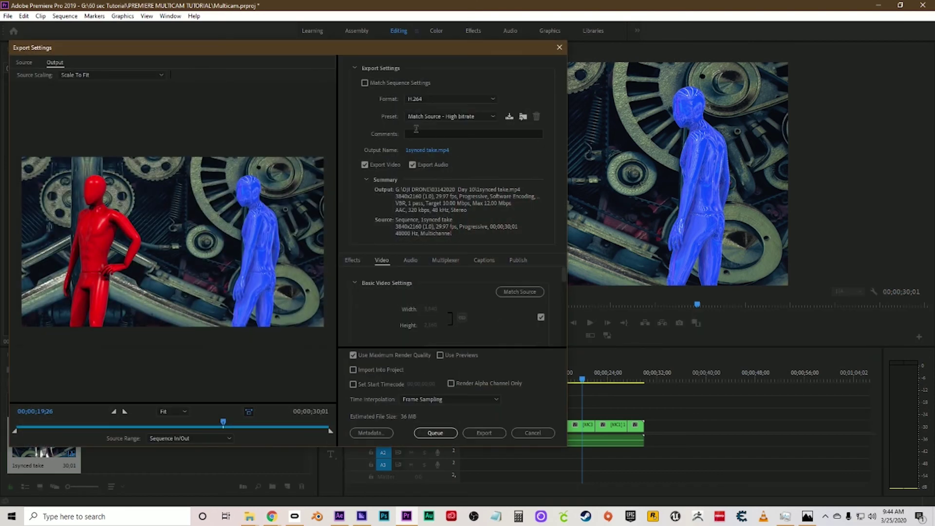
{"action": "left_click_drag", "start_coordinate": [206, 47], "coordinate": [364, 38]}
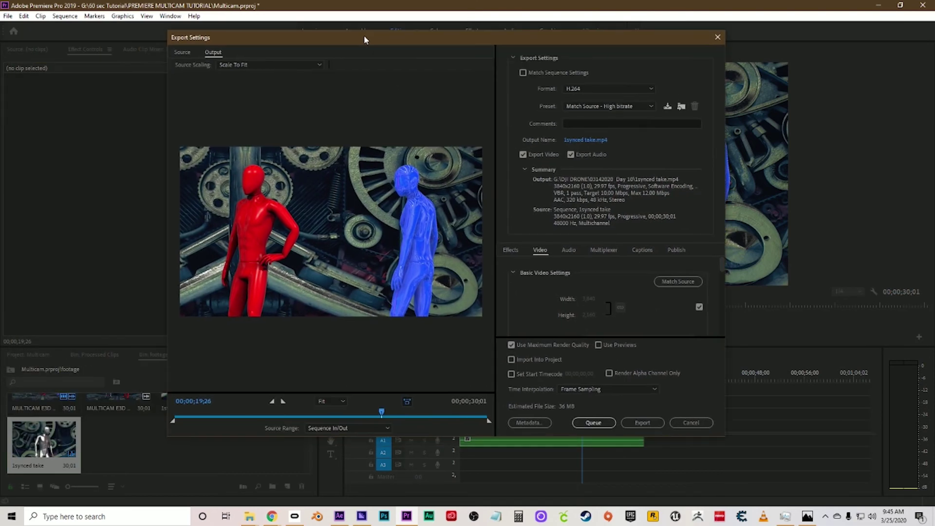
Keep the format at H.264 and bring up the Save As dialog for the output name
{"action": "left_click", "coordinate": [588, 88]}
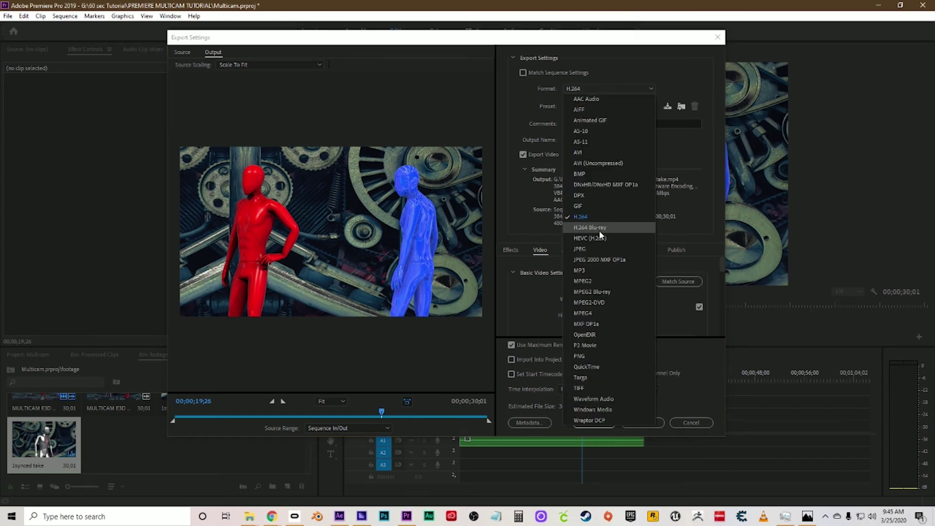
{"action": "left_click", "coordinate": [592, 220]}
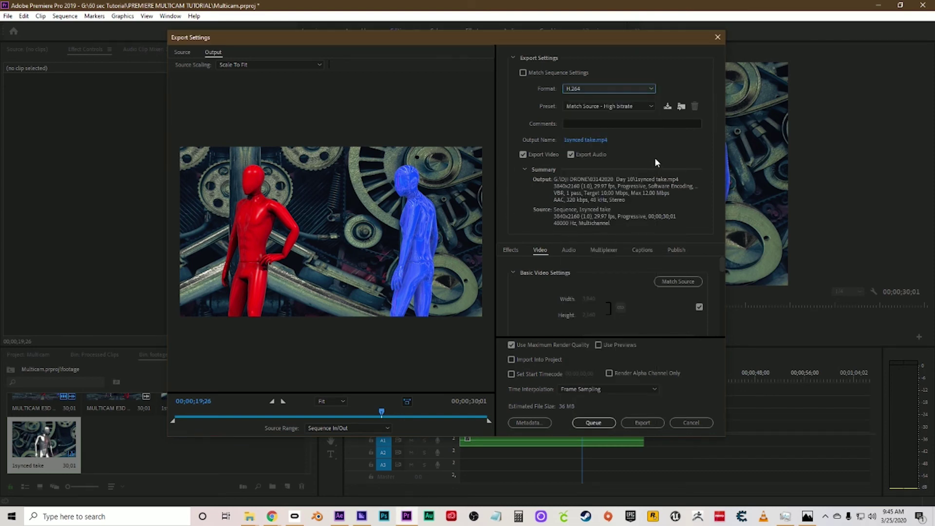
{"action": "left_click", "coordinate": [587, 141]}
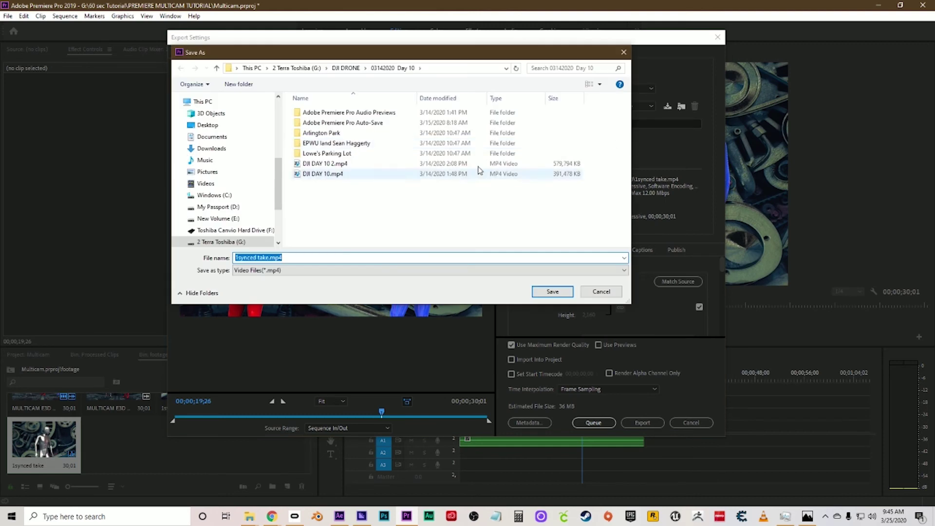
Browse to G:\60 sec Tutorial\PREMIERE MULTICAM TUTORIAL in the Save As dialog
{"action": "left_click", "coordinate": [300, 68]}
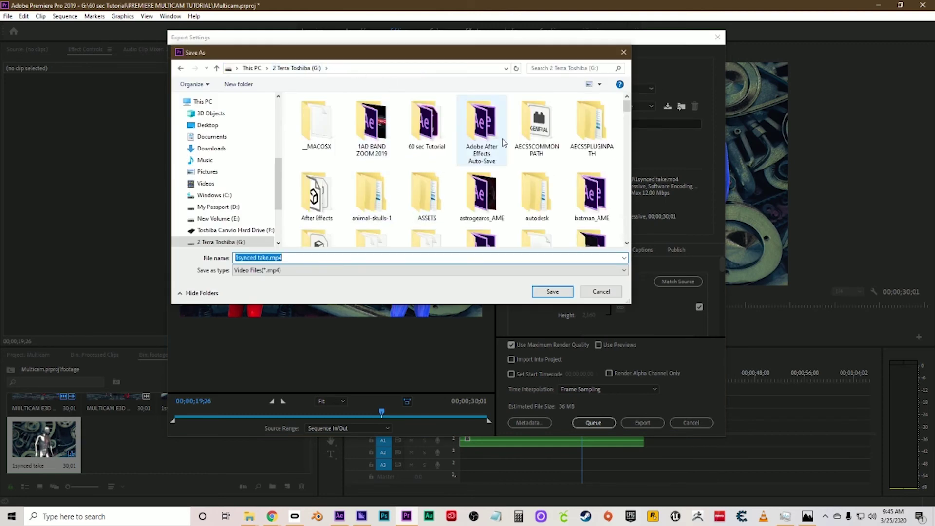
{"action": "left_click", "coordinate": [444, 131]}
{"action": "double_click", "coordinate": [445, 129]}
{"action": "double_click", "coordinate": [427, 197]}
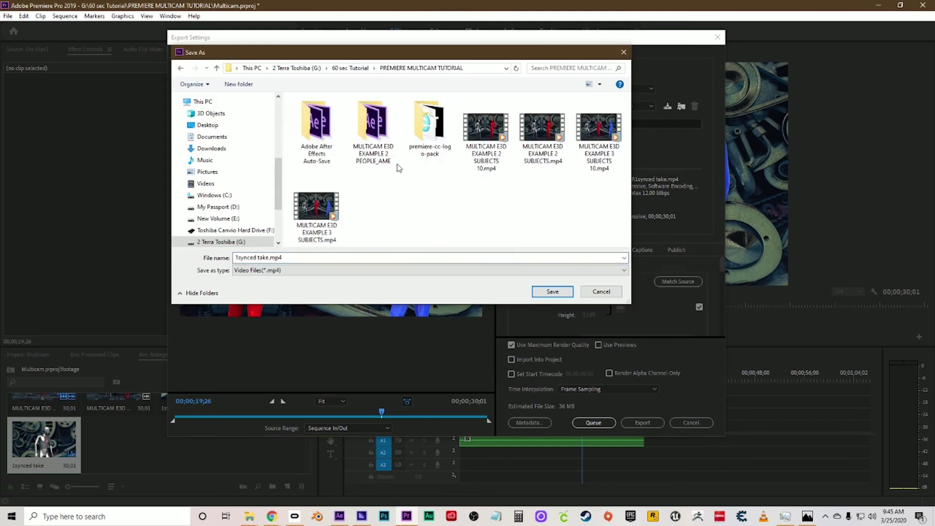
Name the file 'multicam edit done' and save
{"action": "left_click", "coordinate": [292, 258]}
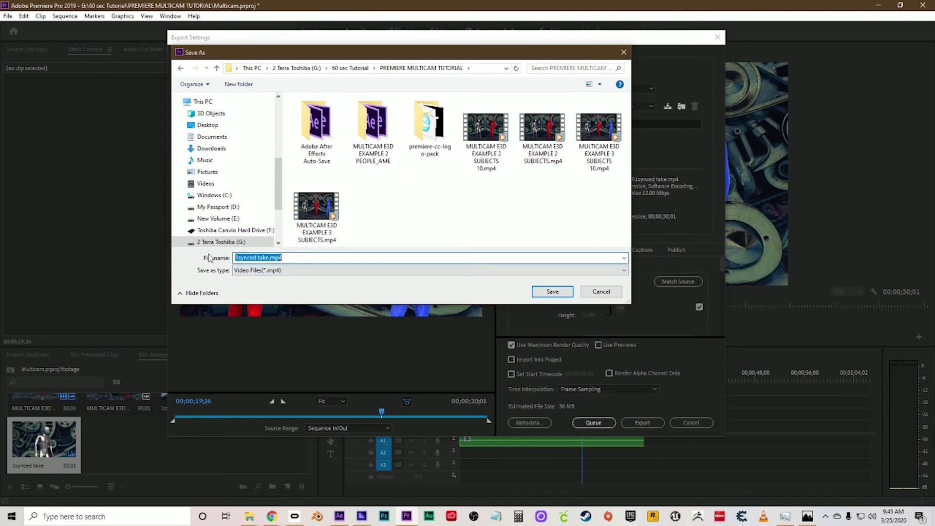
{"action": "key", "text": "BackSpace"}
{"action": "type", "text": "multi"}
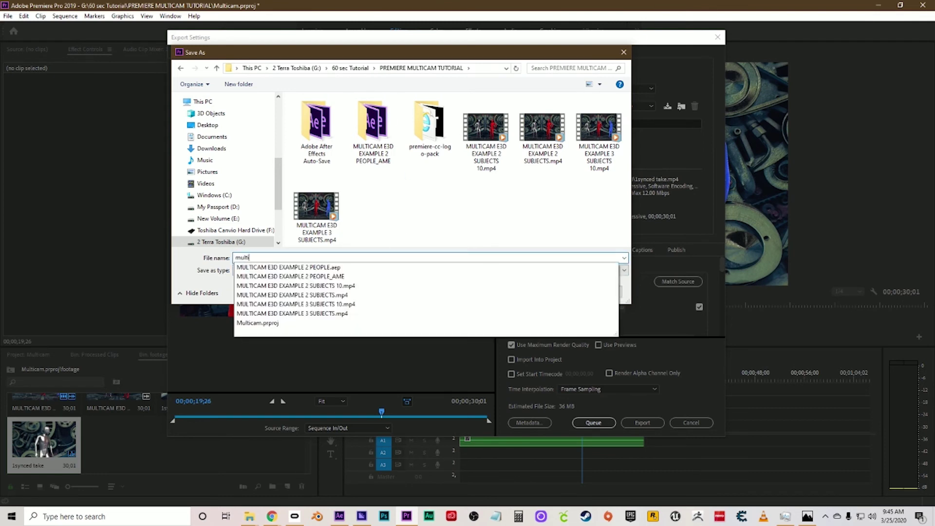
{"action": "type", "text": "ca,m"}
{"action": "key", "text": "BackSpace"}
{"action": "key", "text": "BackSpace"}
{"action": "type", "text": "m edit"}
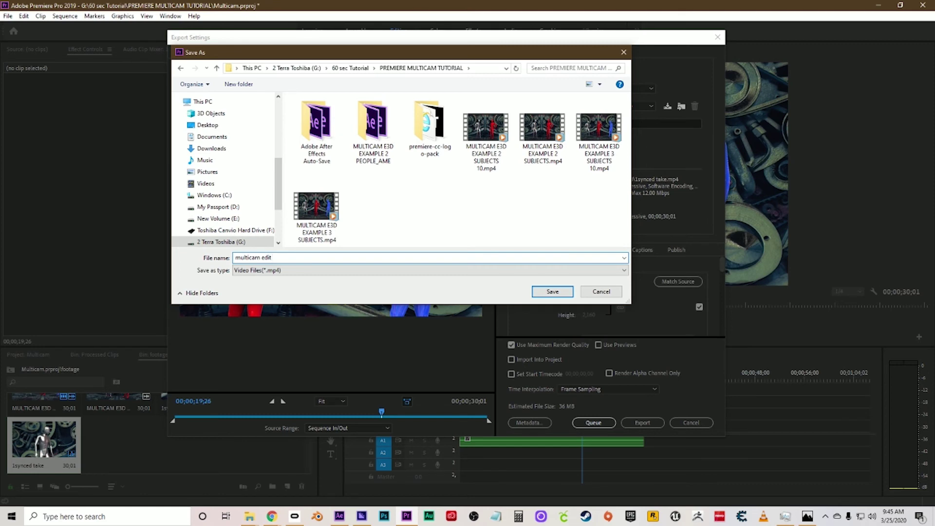
{"action": "type", "text": " done"}
{"action": "left_click", "coordinate": [547, 292]}
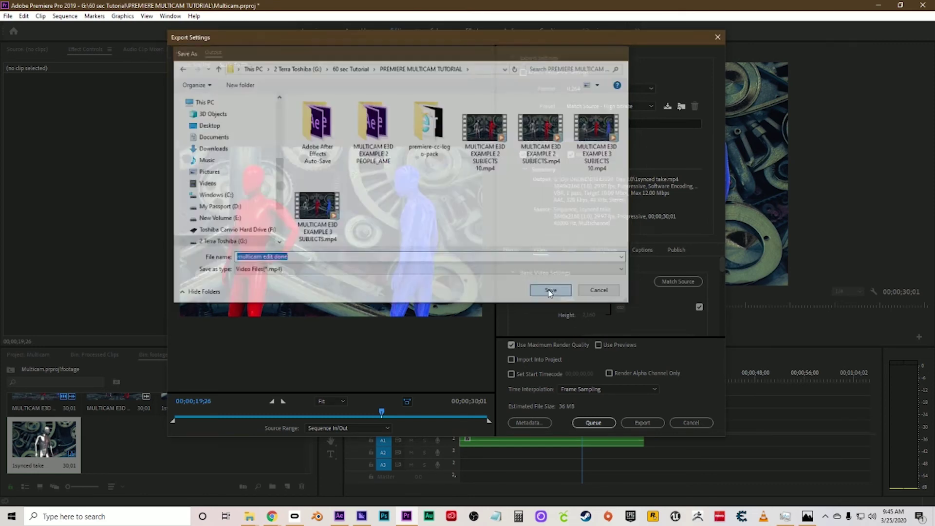
Uncheck Match Source for frame size and set Width to 1920, giving 1920x1080
{"action": "scroll", "coordinate": [656, 300], "scroll_direction": "down", "scroll_amount": 5}
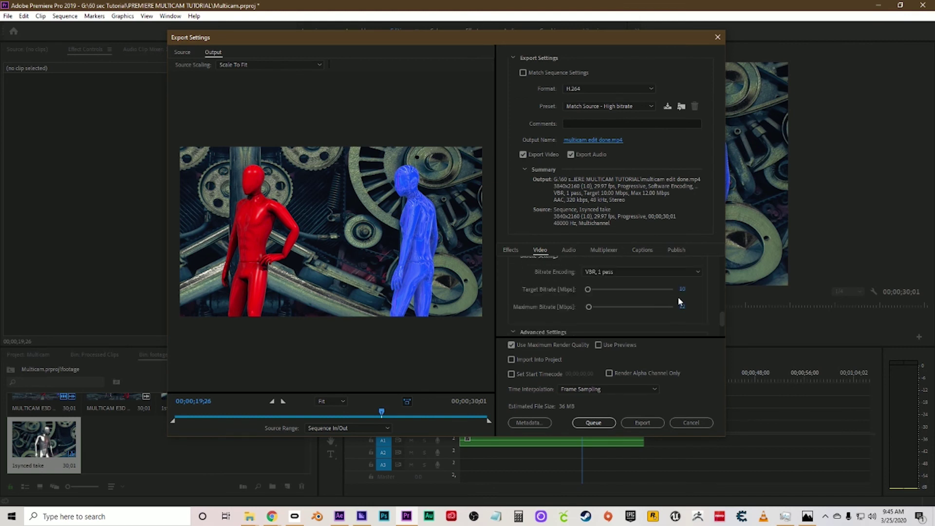
{"action": "scroll", "coordinate": [708, 306], "scroll_direction": "down", "scroll_amount": 2}
{"action": "scroll", "coordinate": [705, 306], "scroll_direction": "up", "scroll_amount": 7}
{"action": "scroll", "coordinate": [706, 306], "scroll_direction": "up", "scroll_amount": 2}
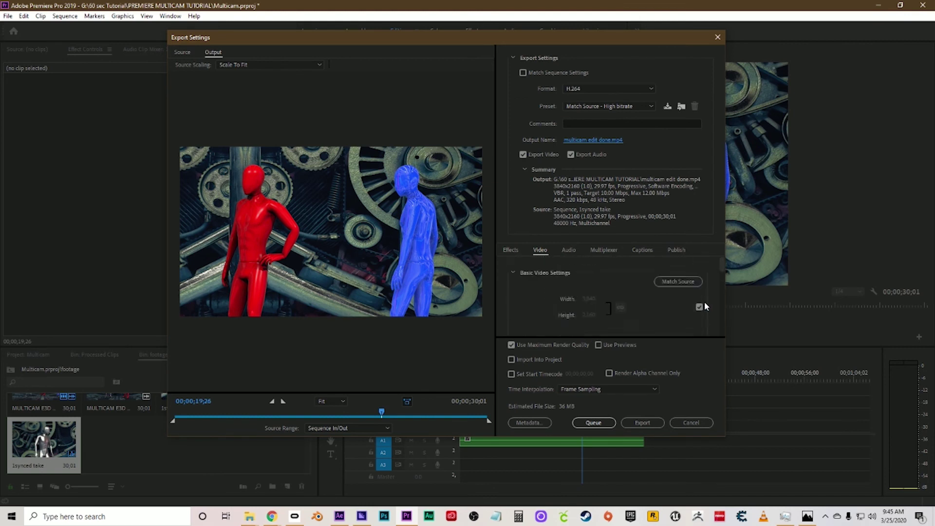
{"action": "left_click", "coordinate": [699, 307]}
{"action": "left_click", "coordinate": [589, 299]}
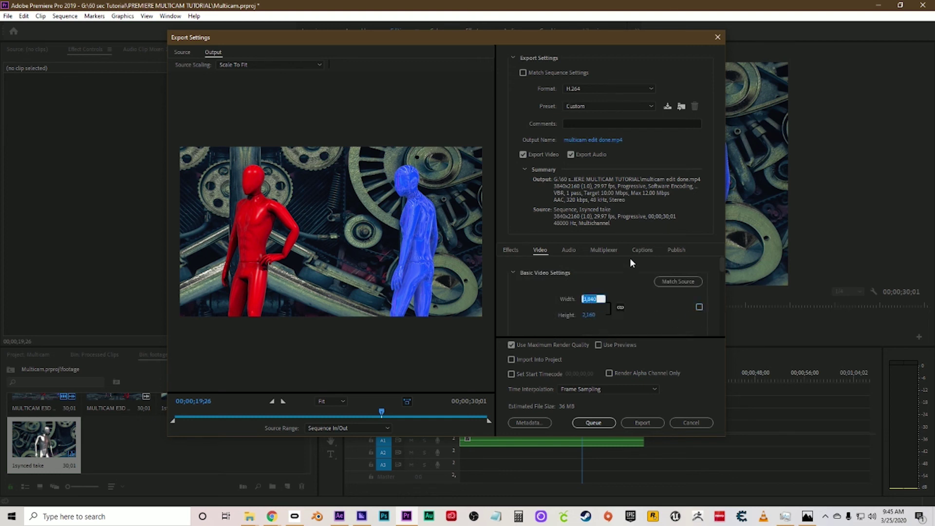
{"action": "type", "text": "1280"}
{"action": "key", "text": "Return"}
{"action": "type", "text": "1920"}
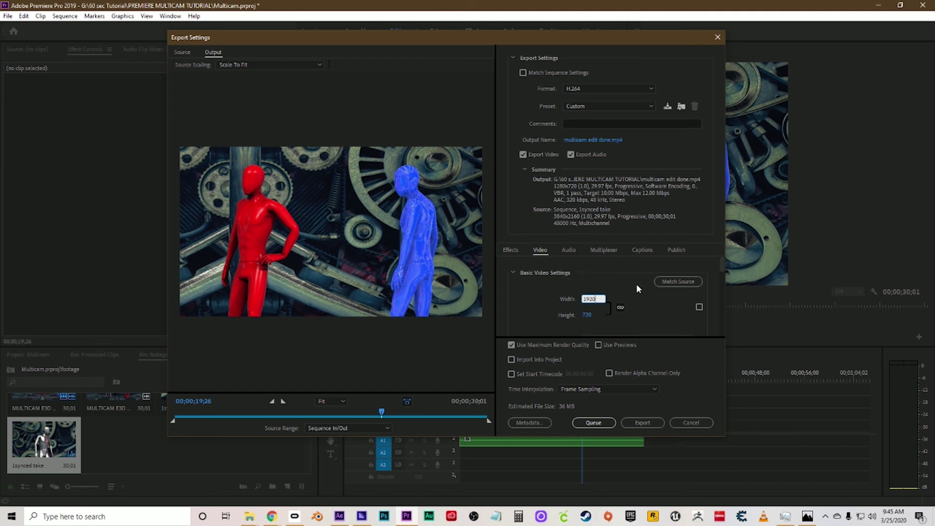
{"action": "key", "text": "Return"}
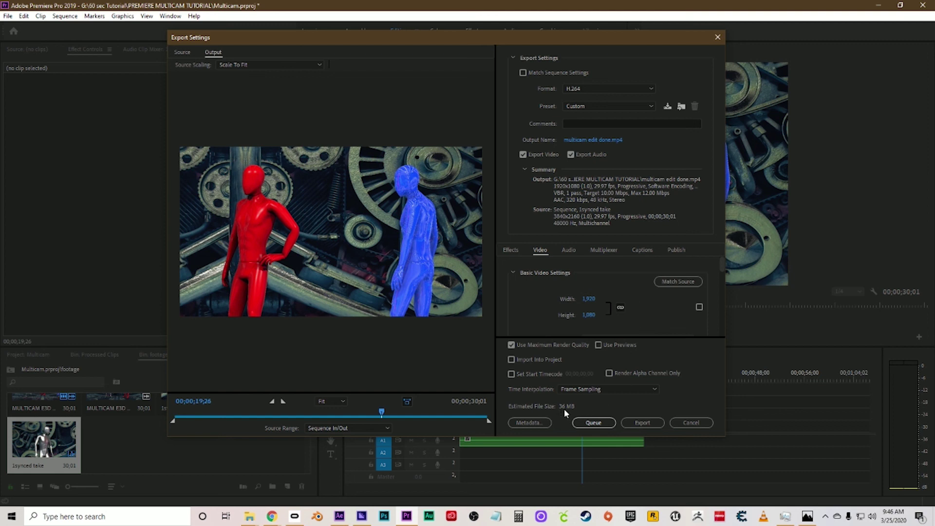
Start exporting the sequence to multicam edit done.mp4
{"action": "left_click", "coordinate": [643, 423]}
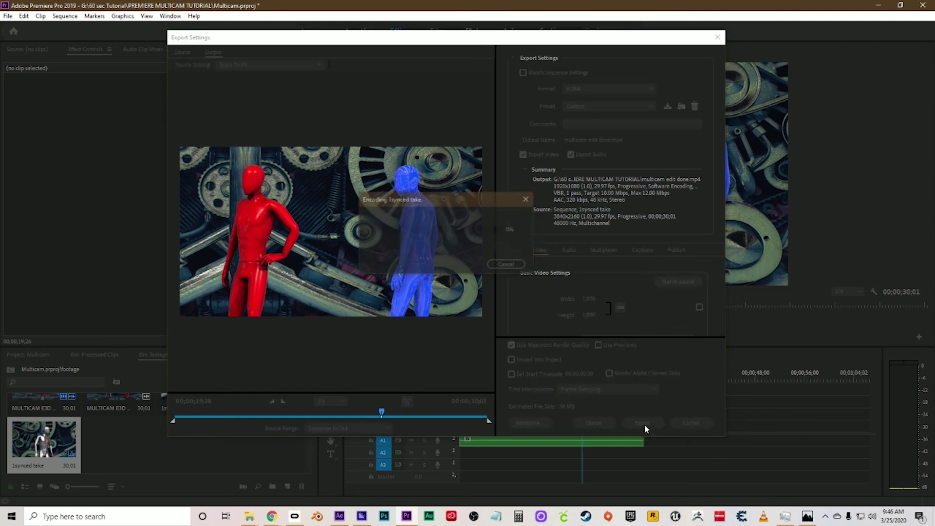